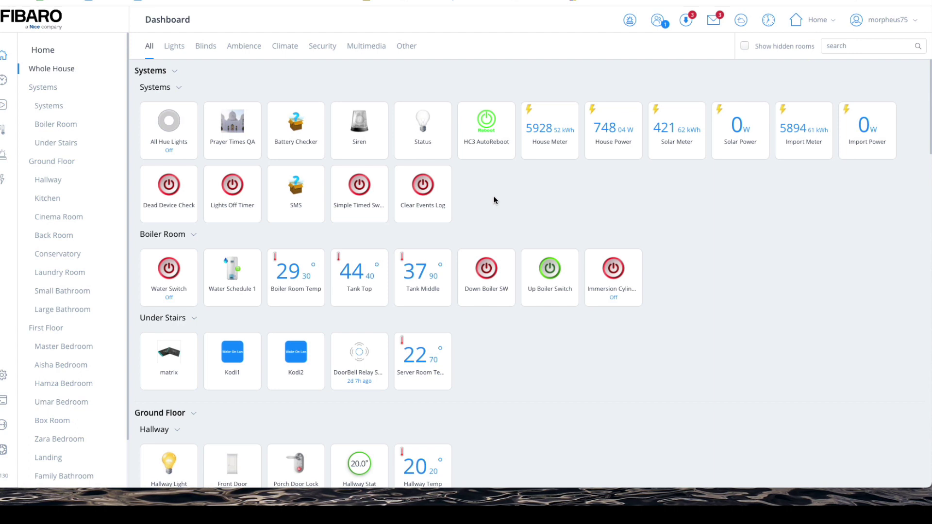
- Open the Status device's settings from the dashboard and view its advanced options
{"action": "mouse_move", "coordinate": [399, 117]}
{"action": "left_click", "coordinate": [403, 113]}
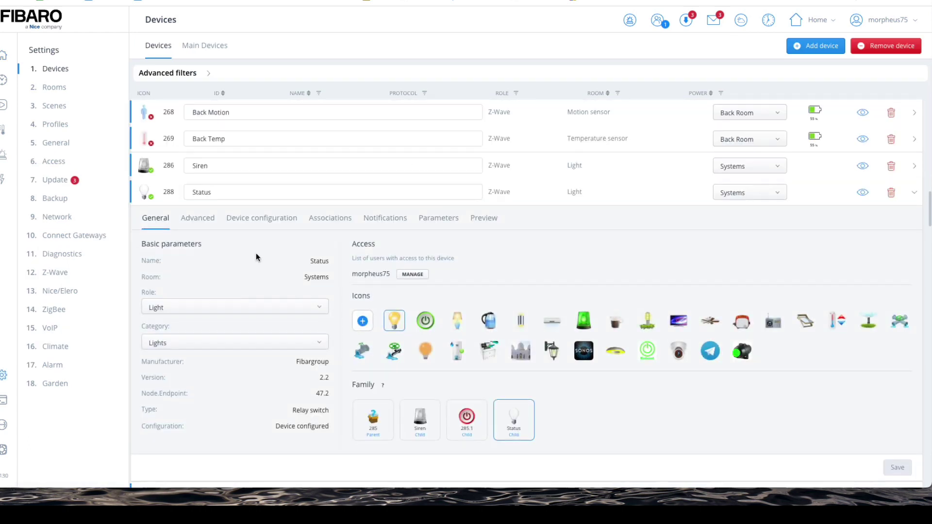
{"action": "left_click", "coordinate": [197, 216]}
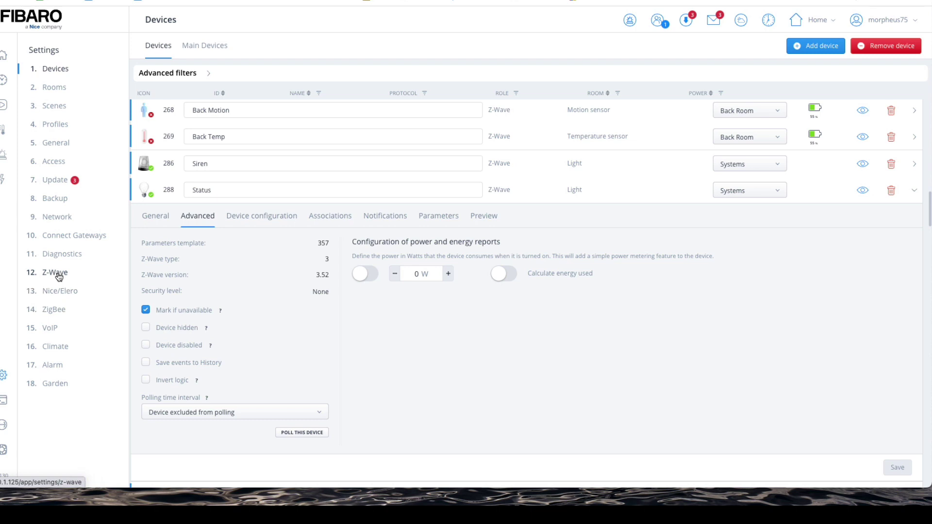
- Open the Z-Wave network configuration and select Entire Z-Wave Network as the mesh reconfiguration target
{"action": "left_click", "coordinate": [3, 57]}
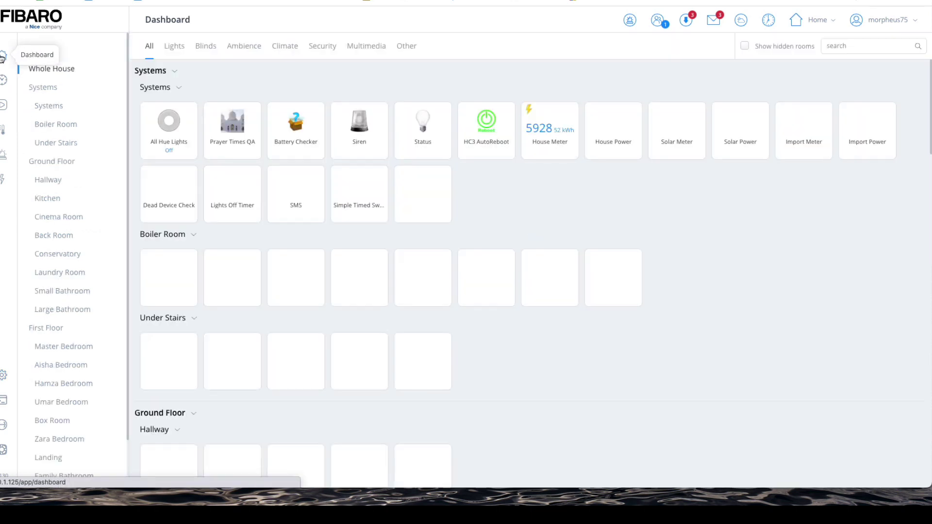
{"action": "left_click", "coordinate": [6, 376]}
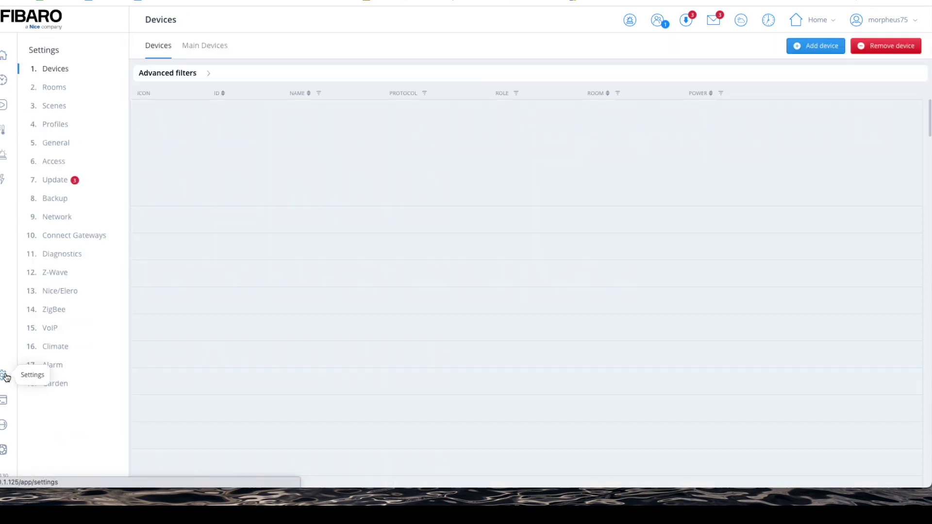
{"action": "left_click", "coordinate": [55, 273]}
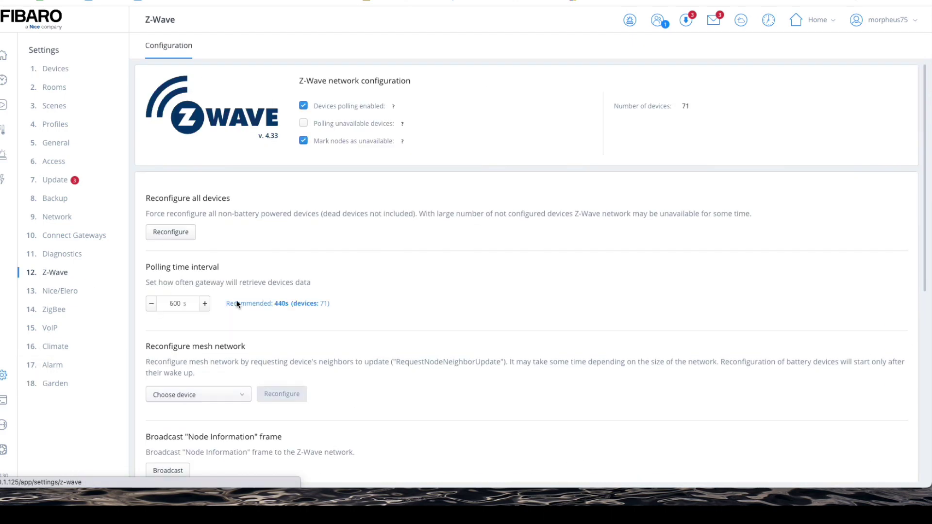
{"action": "scroll", "coordinate": [387, 315], "scroll_direction": "down", "scroll_amount": 3}
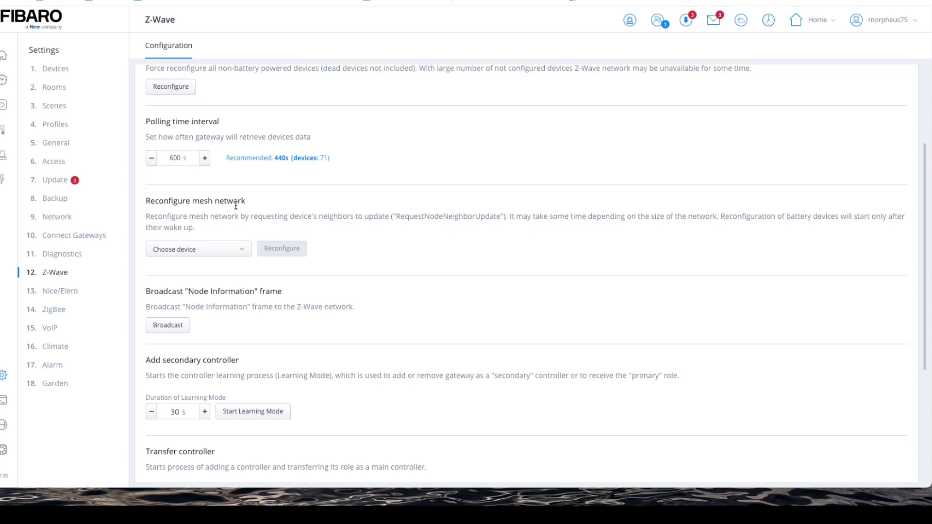
{"action": "left_click", "coordinate": [238, 252]}
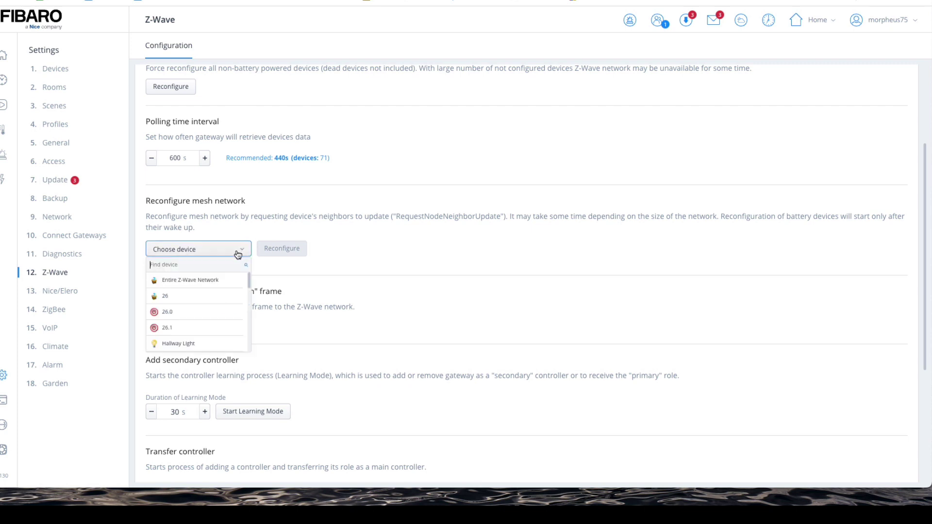
{"action": "left_click", "coordinate": [184, 286]}
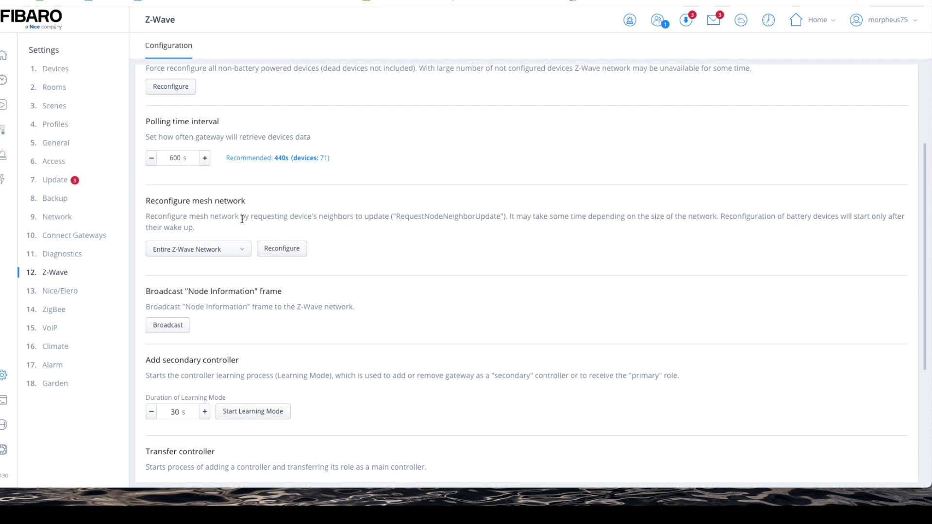
{"action": "scroll", "coordinate": [329, 235], "scroll_direction": "up", "scroll_amount": 1}
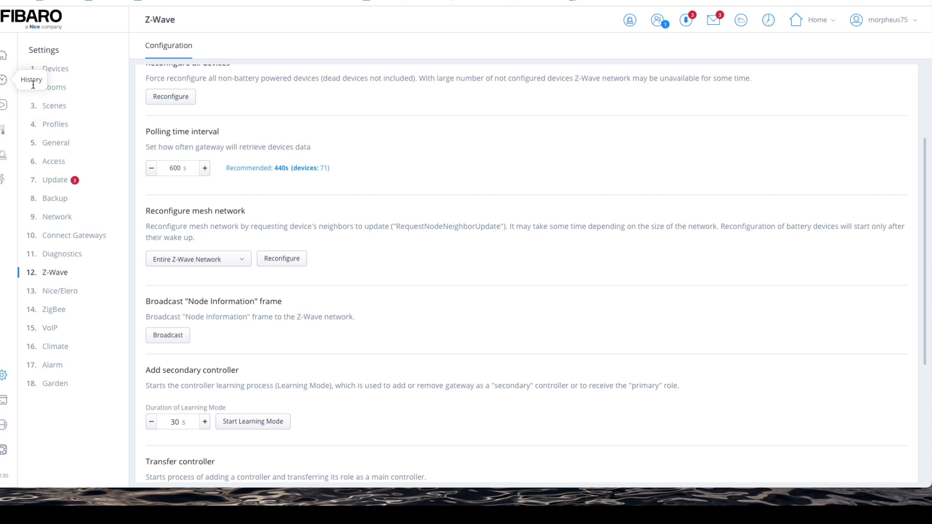
- Open the event history and look through it for power and switching events logged by unnamed devices
{"action": "left_click", "coordinate": [3, 86]}
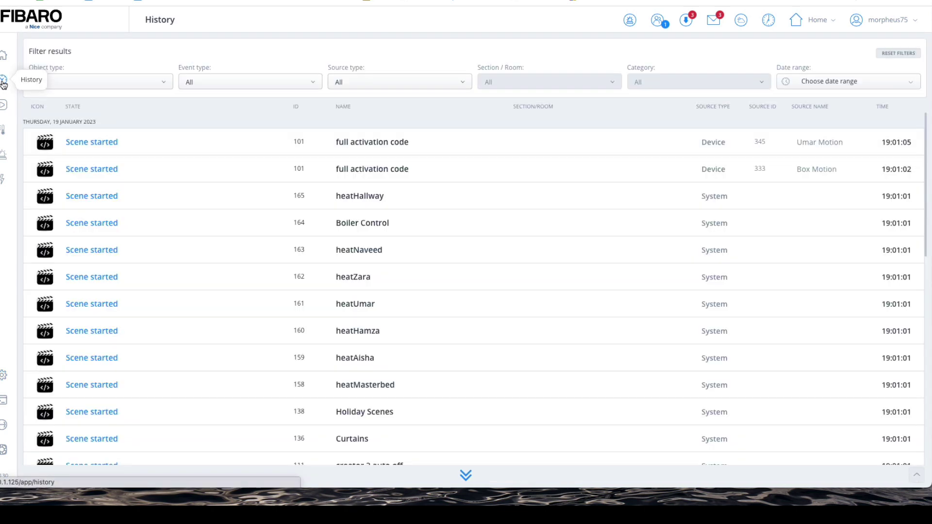
{"action": "scroll", "coordinate": [246, 278], "scroll_direction": "down", "scroll_amount": 8}
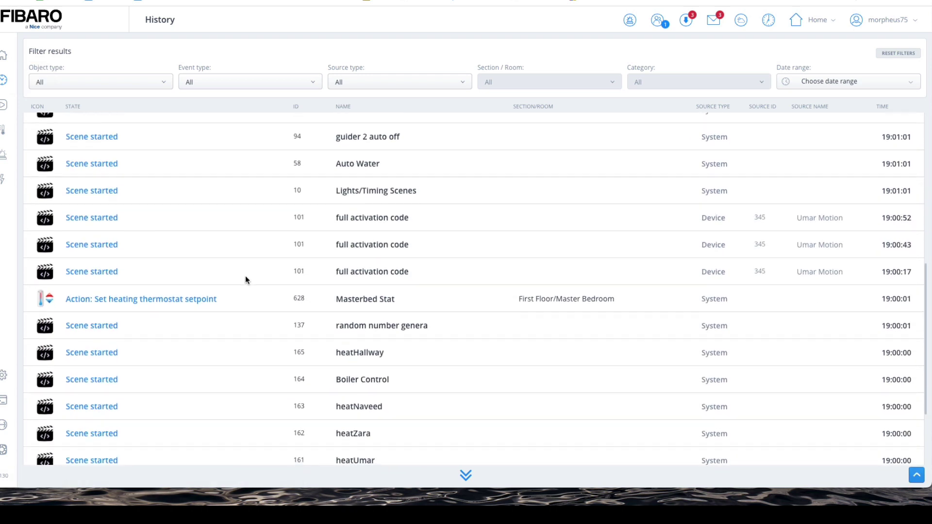
{"action": "scroll", "coordinate": [246, 278], "scroll_direction": "down", "scroll_amount": 6}
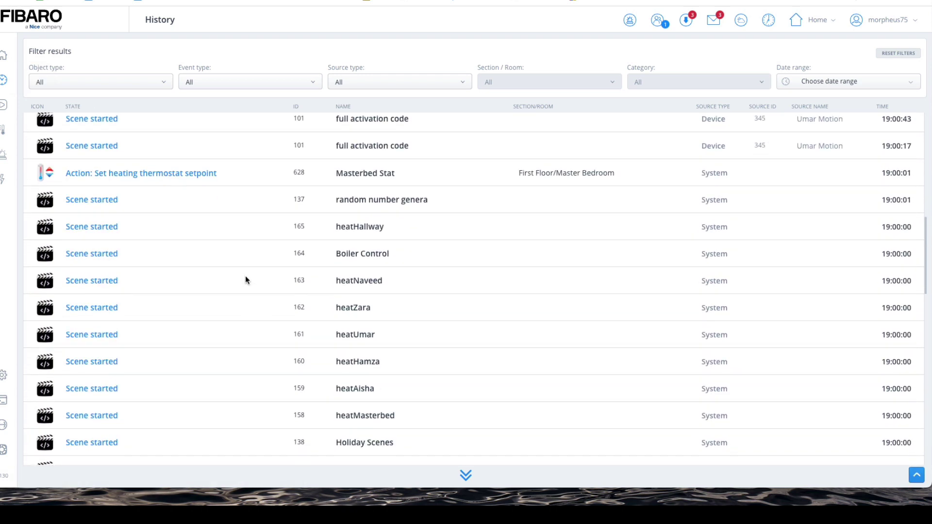
{"action": "scroll", "coordinate": [246, 278], "scroll_direction": "down", "scroll_amount": 3}
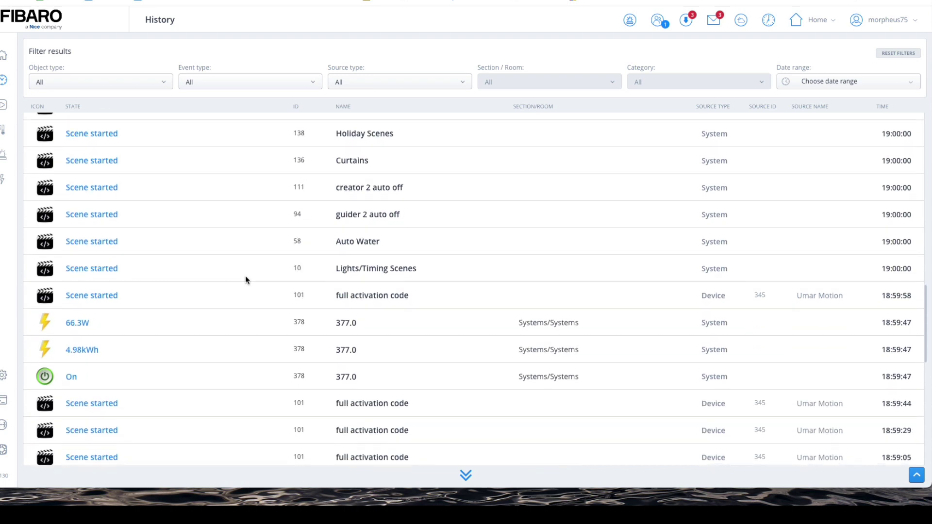
{"action": "scroll", "coordinate": [246, 280], "scroll_direction": "down", "scroll_amount": 1}
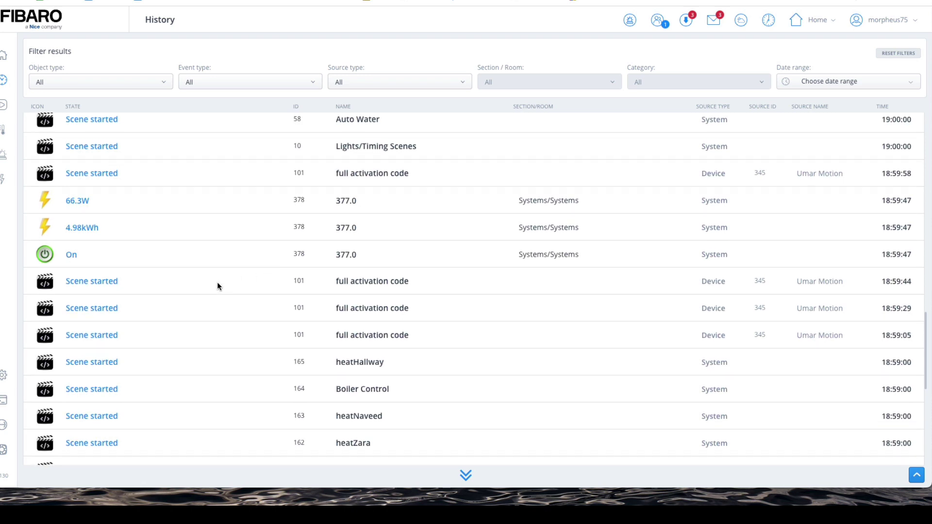
{"action": "scroll", "coordinate": [217, 282], "scroll_direction": "down", "scroll_amount": 1}
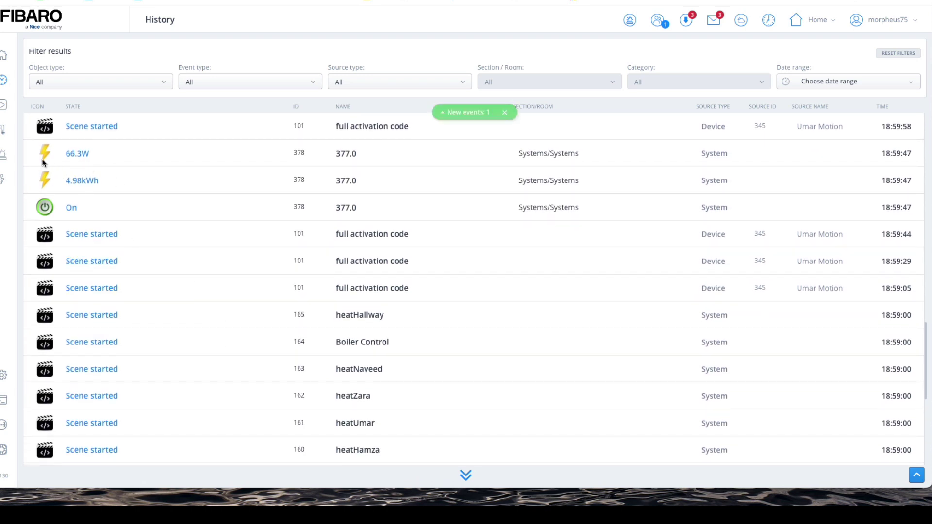
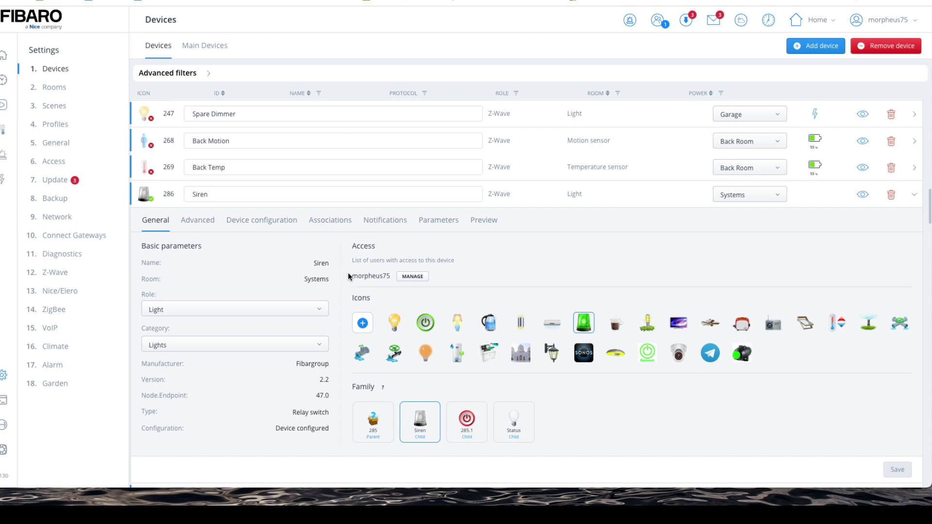
- Look through the device list around IDs 370 to 381 for the unnamed device 377.0
{"action": "scroll", "coordinate": [350, 275], "scroll_direction": "down", "scroll_amount": 6}
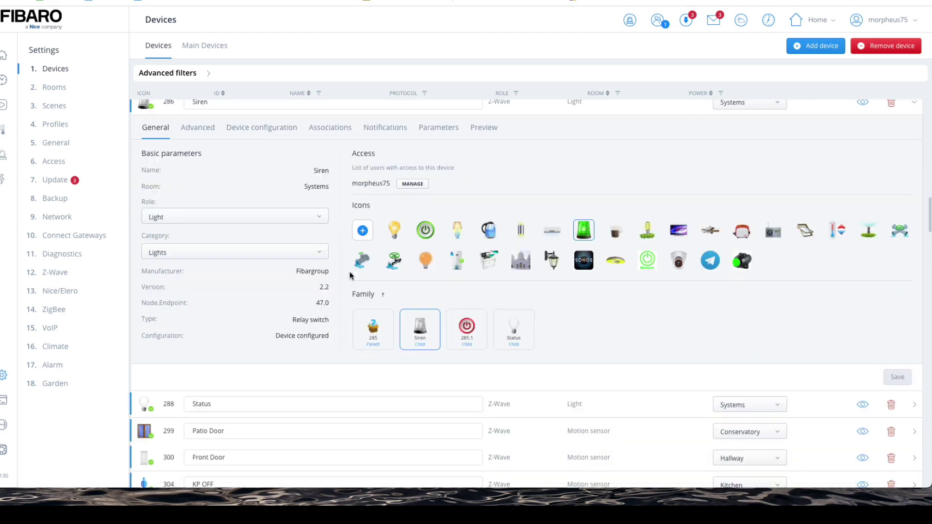
{"action": "scroll", "coordinate": [350, 272], "scroll_direction": "down", "scroll_amount": 8}
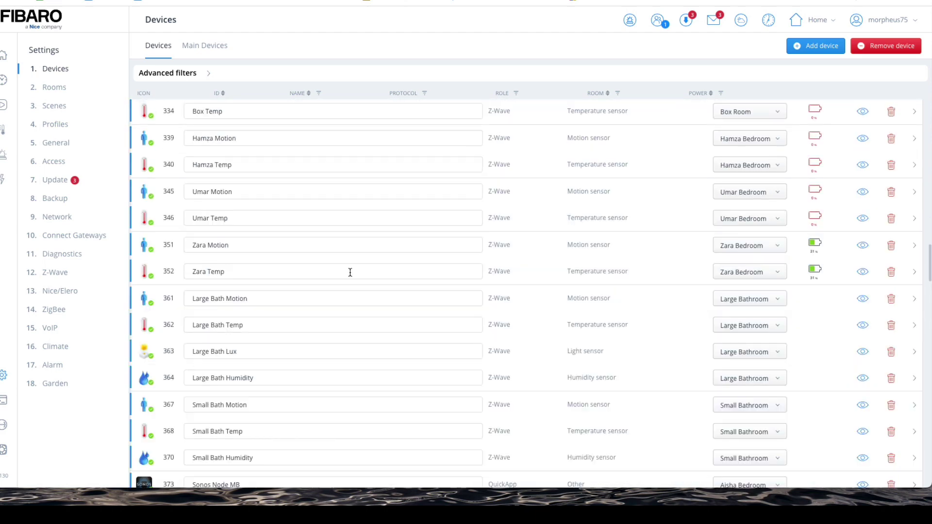
{"action": "scroll", "coordinate": [351, 273], "scroll_direction": "down", "scroll_amount": 4}
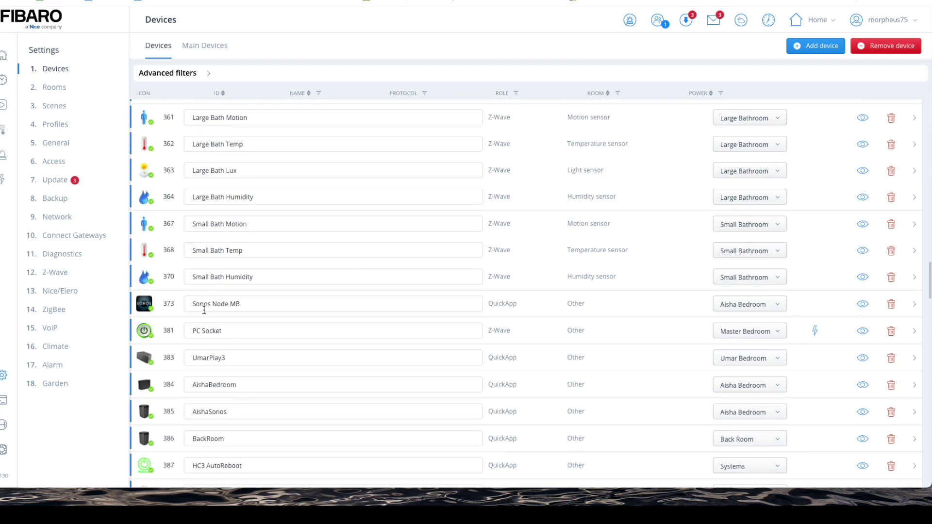
{"action": "scroll", "coordinate": [232, 297], "scroll_direction": "down", "scroll_amount": 1}
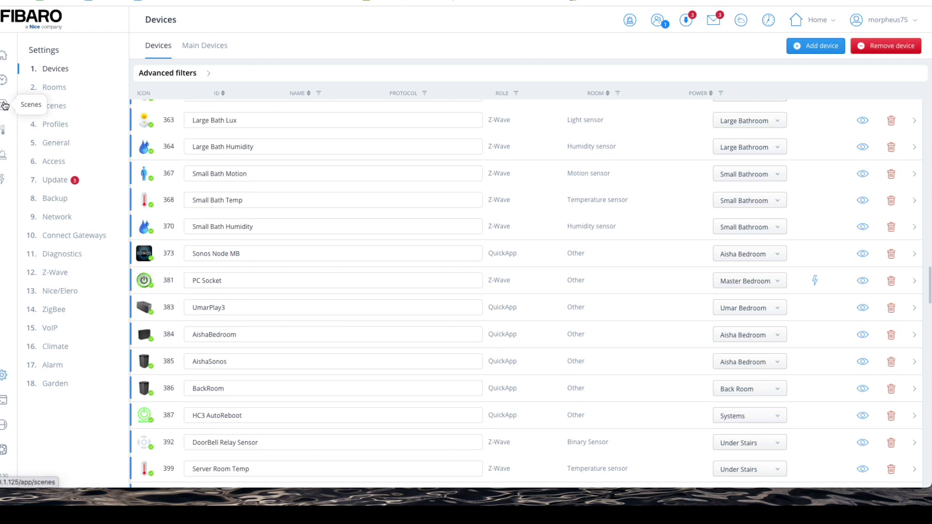
- Return to the event history and find the ID of the unnamed device 377.0
{"action": "left_click", "coordinate": [3, 81]}
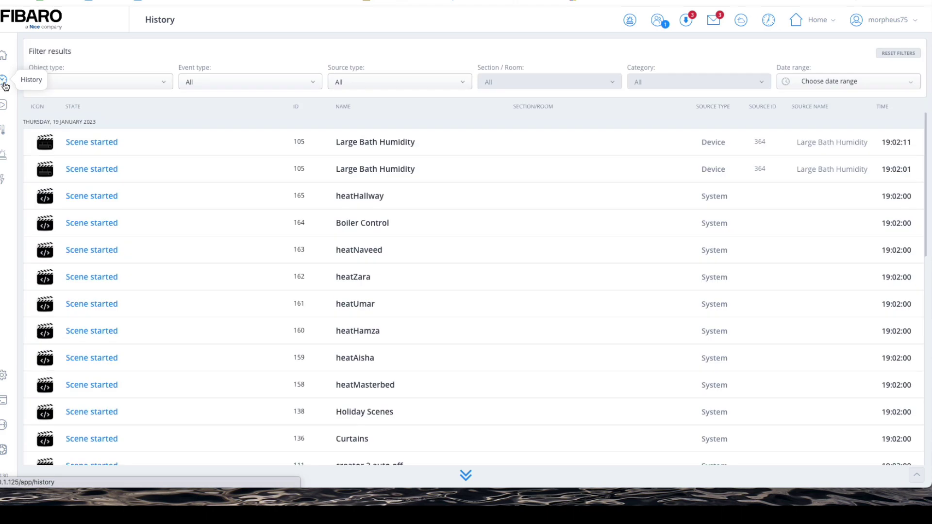
{"action": "scroll", "coordinate": [325, 305], "scroll_direction": "down", "scroll_amount": 10}
{"action": "scroll", "coordinate": [325, 305], "scroll_direction": "down", "scroll_amount": 15}
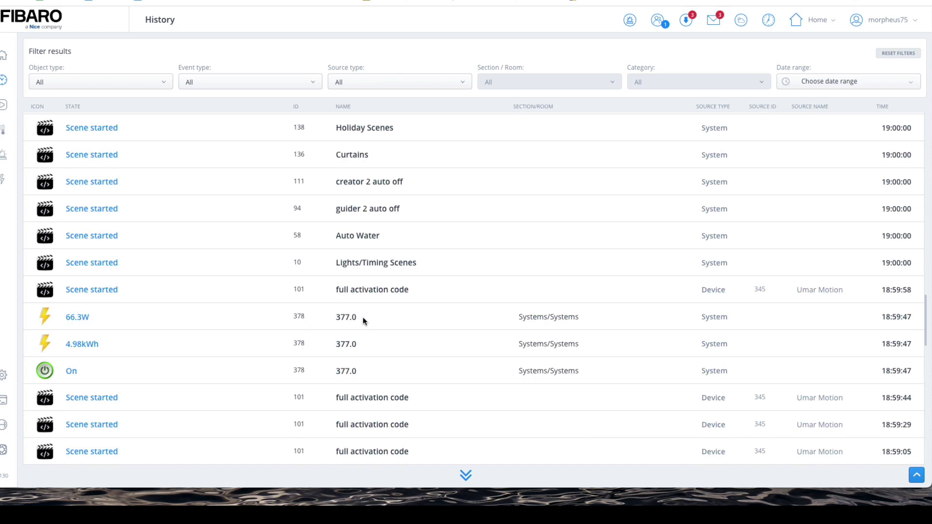
{"action": "left_click_drag", "start_coordinate": [304, 317], "coordinate": [290, 324]}
{"action": "scroll", "coordinate": [152, 223], "scroll_direction": "up", "scroll_amount": 5}
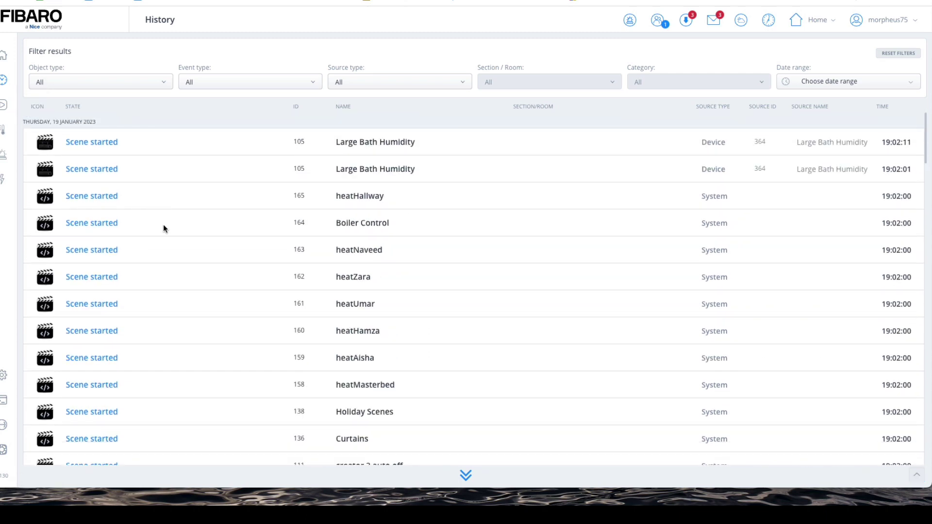
- Look through earlier history events and find the ID logged for Fam Bath Light
{"action": "scroll", "coordinate": [163, 226], "scroll_direction": "down", "scroll_amount": 5}
{"action": "scroll", "coordinate": [290, 317], "scroll_direction": "down", "scroll_amount": 15}
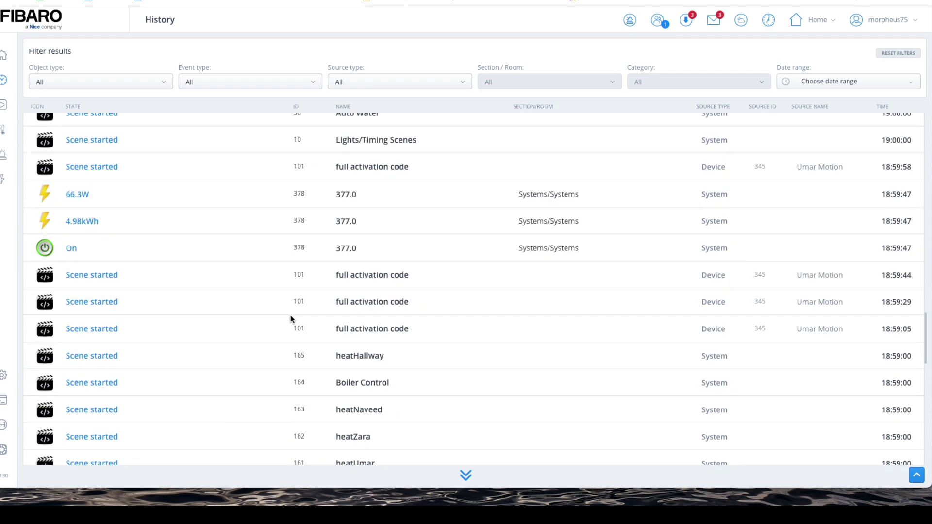
{"action": "scroll", "coordinate": [290, 318], "scroll_direction": "down", "scroll_amount": 3}
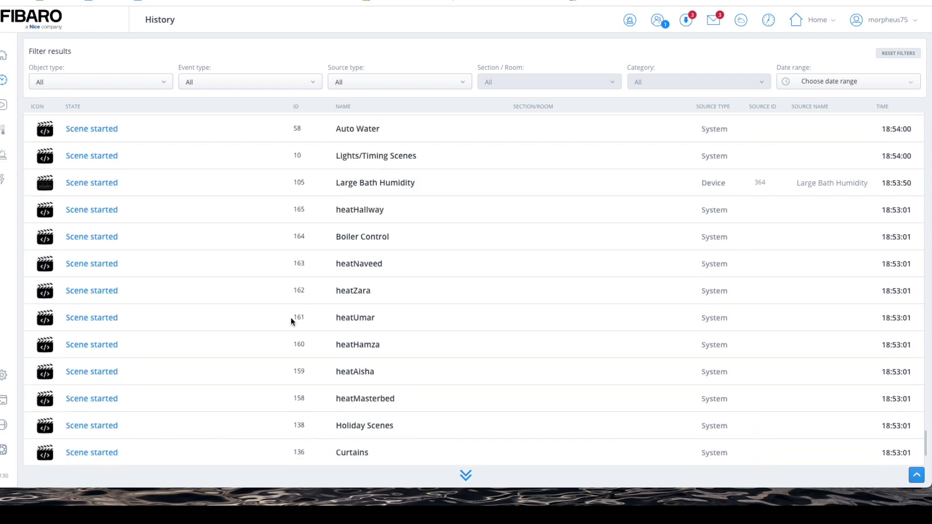
{"action": "scroll", "coordinate": [294, 316], "scroll_direction": "down", "scroll_amount": 3}
{"action": "scroll", "coordinate": [353, 311], "scroll_direction": "down", "scroll_amount": 10}
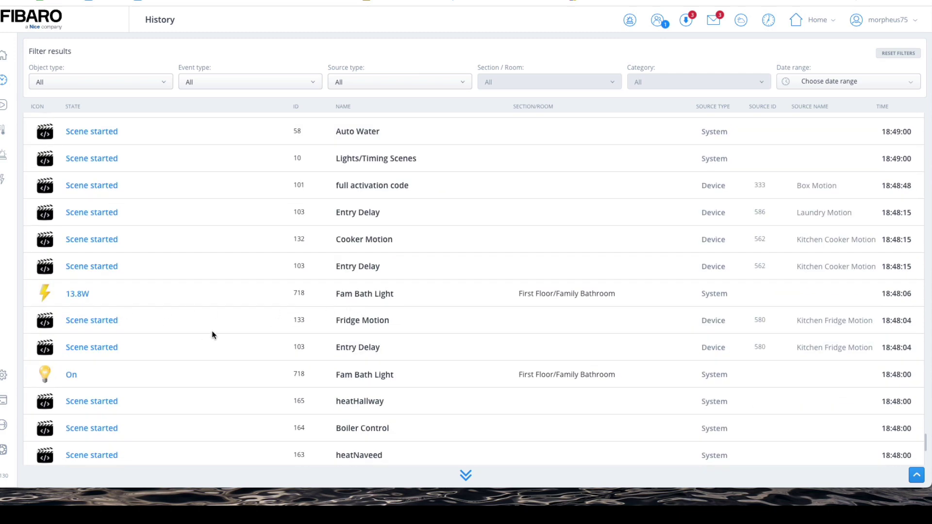
{"action": "scroll", "coordinate": [212, 331], "scroll_direction": "down", "scroll_amount": 8}
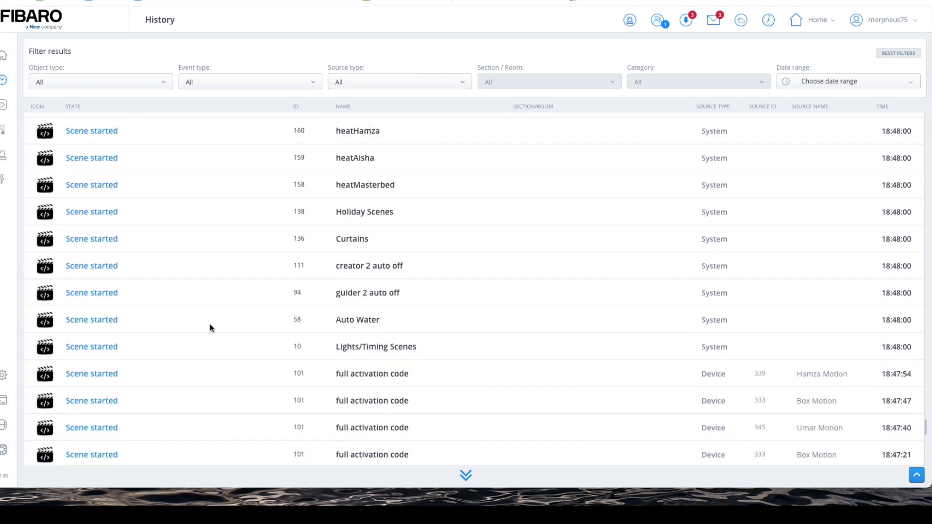
{"action": "scroll", "coordinate": [210, 324], "scroll_direction": "up", "scroll_amount": 10}
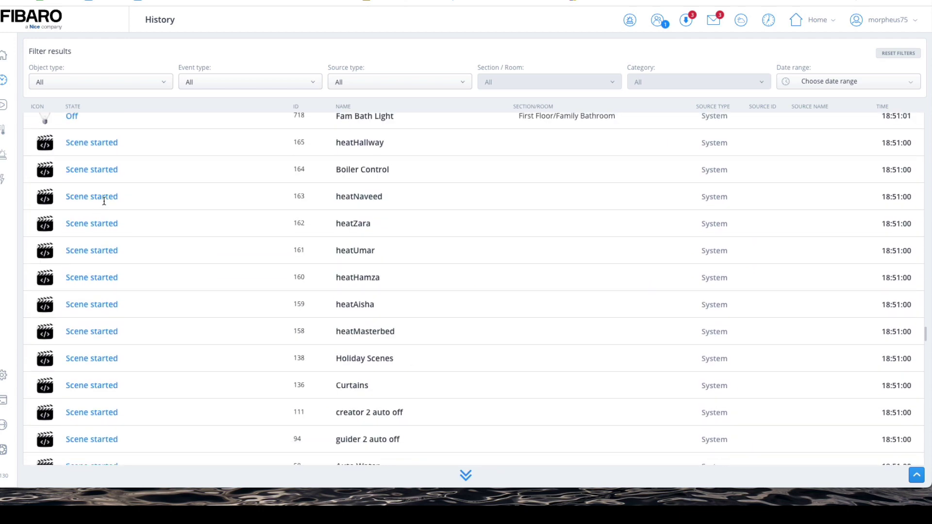
{"action": "scroll", "coordinate": [104, 200], "scroll_direction": "up", "scroll_amount": 2}
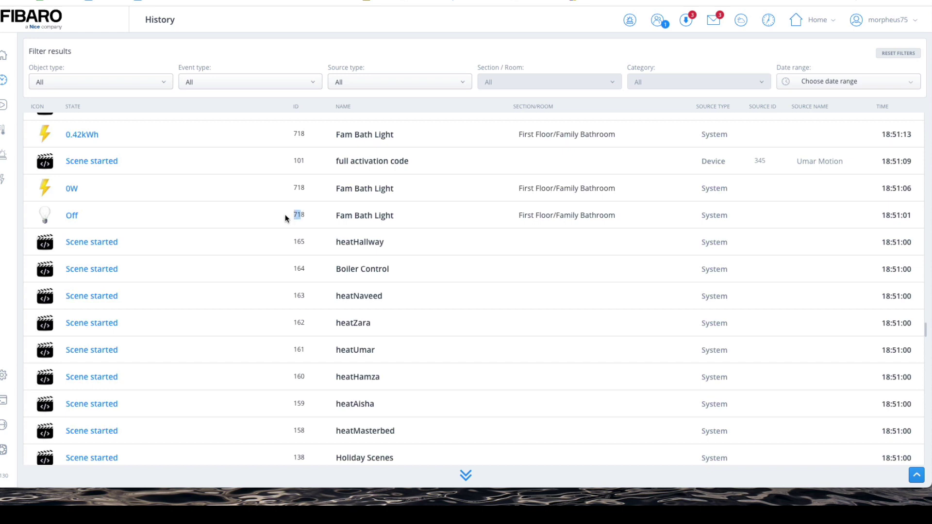
{"action": "double_click", "coordinate": [305, 188]}
- Open the Status device's settings from the dashboard and change the device number in the page address to 378
{"action": "left_click", "coordinate": [4, 56]}
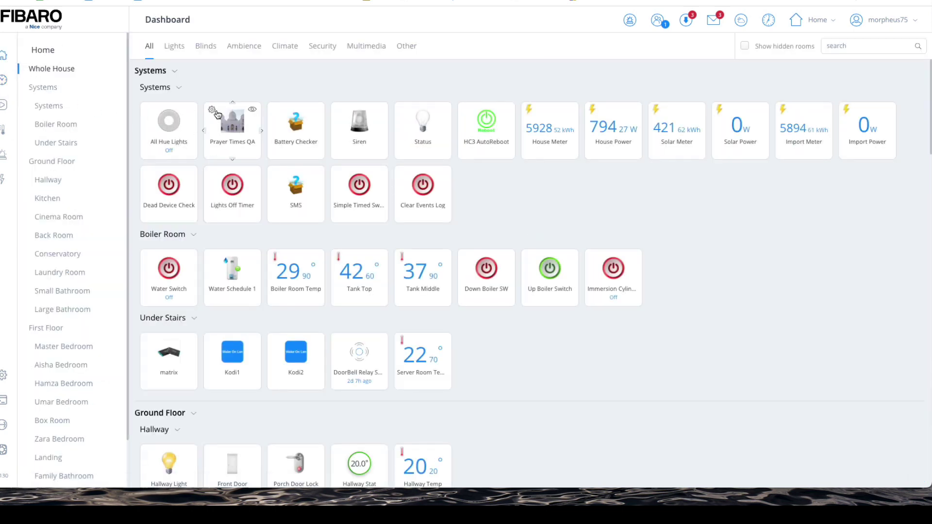
{"action": "left_click", "coordinate": [403, 109]}
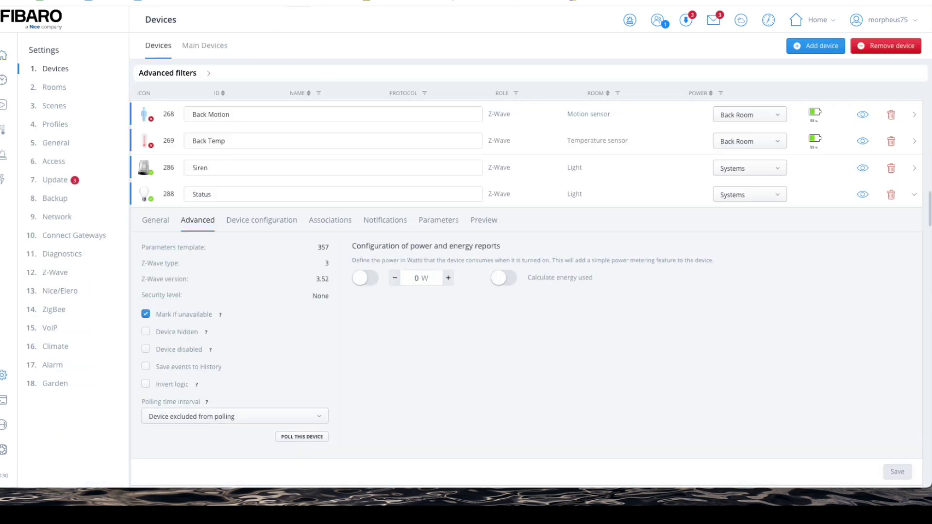
{"action": "key", "text": "super+l"}
{"action": "key", "text": "BackSpace"}
{"action": "key", "text": "BackSpace"}
{"action": "key", "text": "BackSpace"}
{"action": "type", "text": "378"}
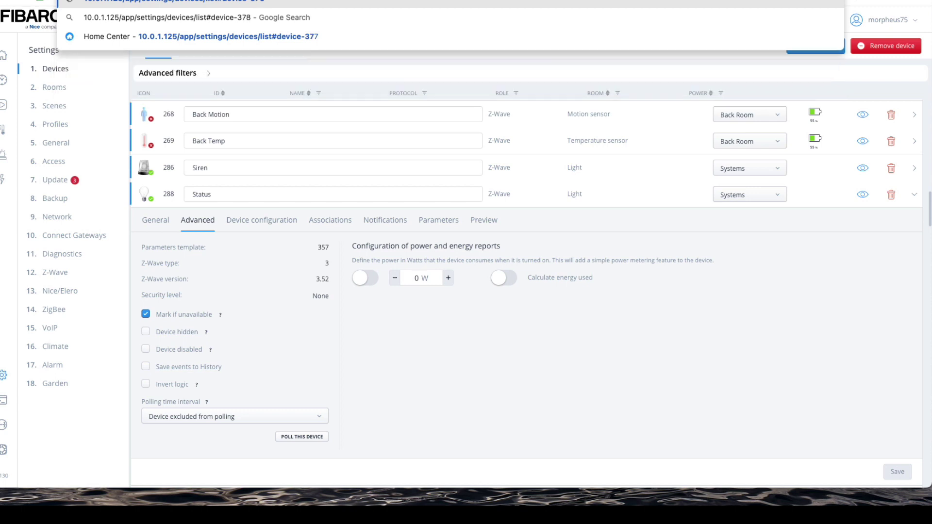
{"action": "key", "text": "Return"}
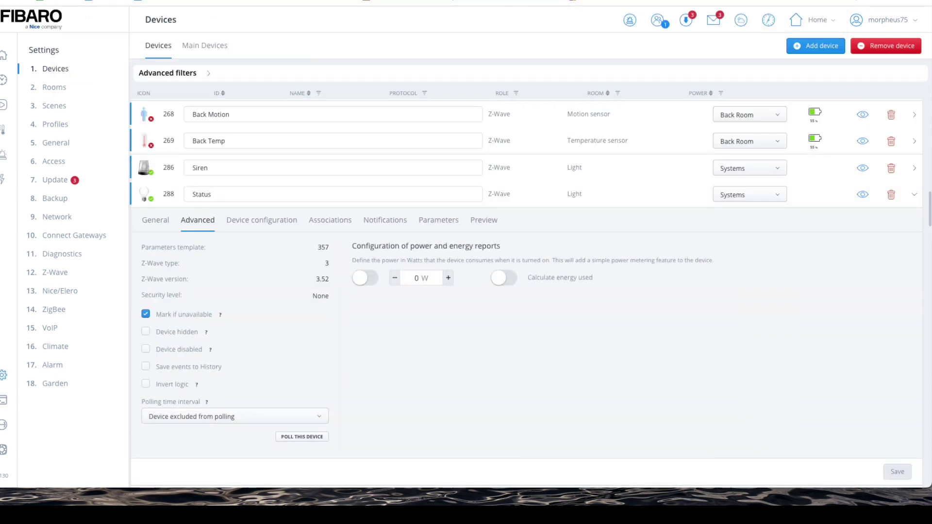
- Re-enter 378 as the device number in the page address and load it again
{"action": "key", "text": "super+l"}
{"action": "key", "text": "BackSpace"}
{"action": "key", "text": "BackSpace"}
{"action": "key", "text": "BackSpace"}
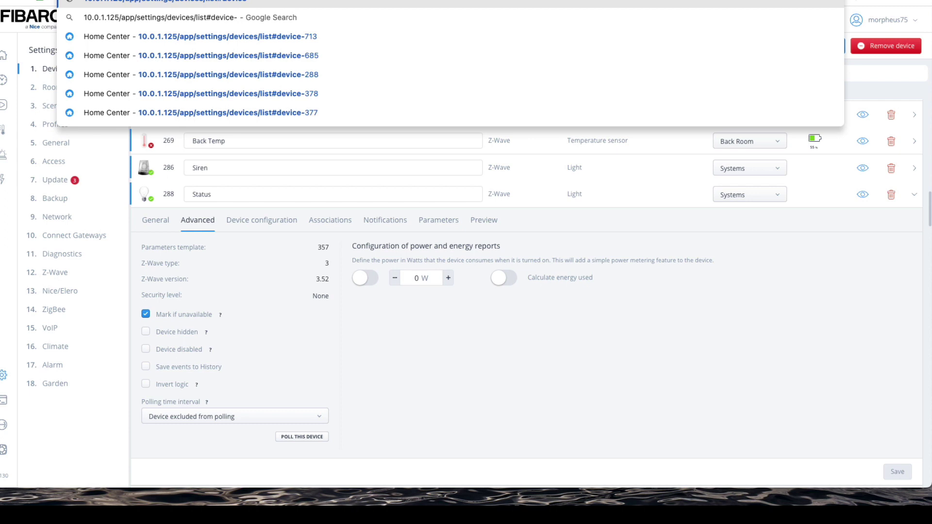
{"action": "type", "text": "378"}
{"action": "key", "text": "Return"}
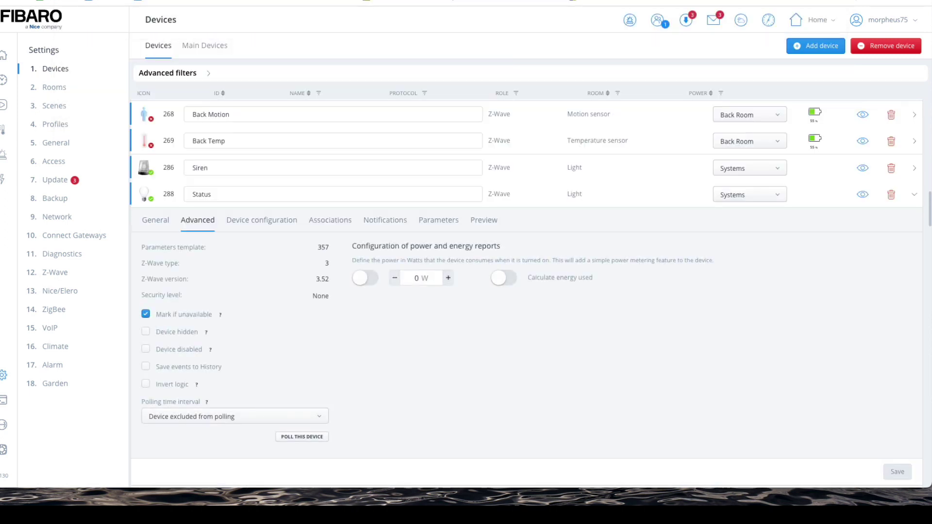
- Change the device number in the page address to 718 and load that device in the list
{"action": "key", "text": "super+l"}
{"action": "key", "text": "BackSpace"}
{"action": "key", "text": "BackSpace"}
{"action": "key", "text": "BackSpace"}
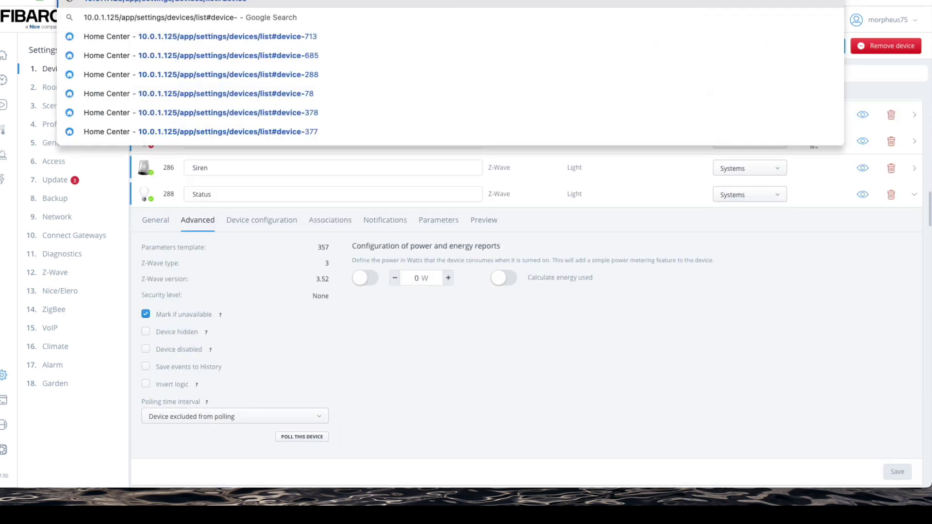
{"action": "type", "text": "718"}
{"action": "key", "text": "Return"}
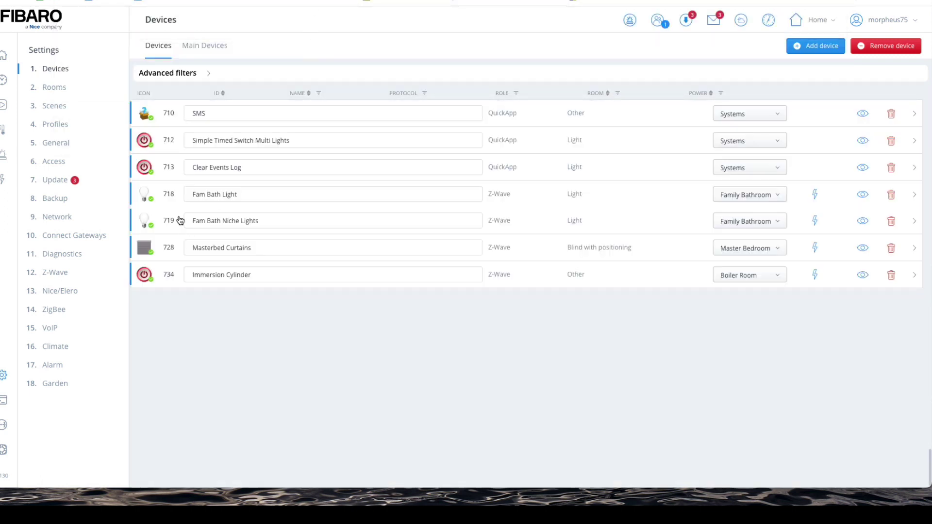
- In the advanced settings of Fam Bath Light, turn off saving events to History and save the device
{"action": "left_click", "coordinate": [514, 196]}
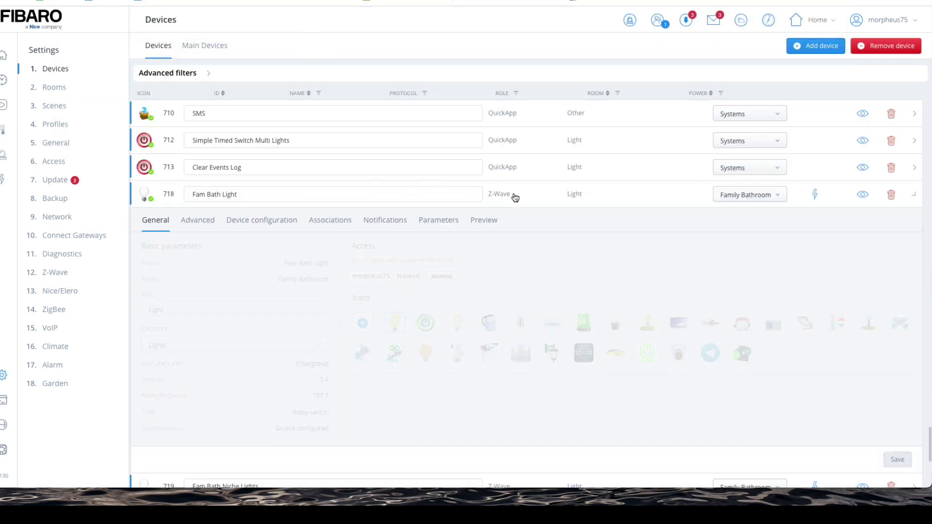
{"action": "left_click", "coordinate": [198, 220]}
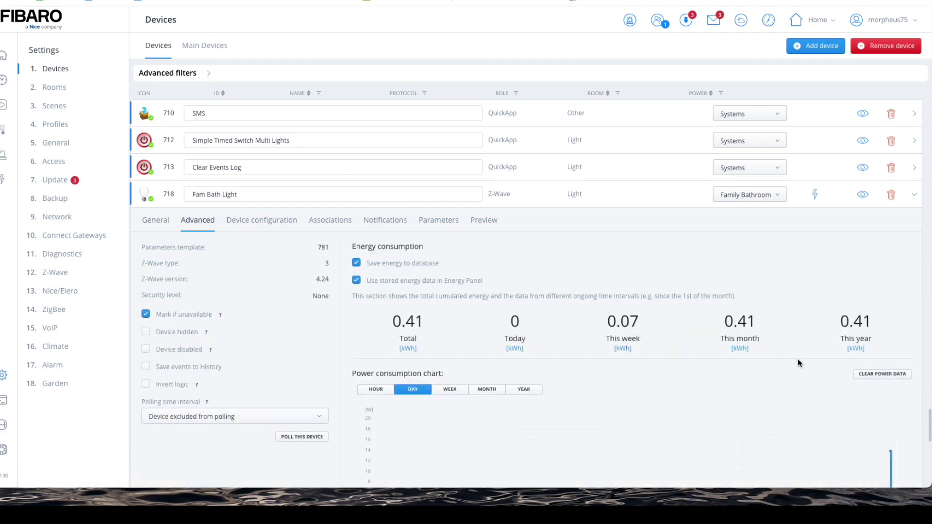
{"action": "scroll", "coordinate": [798, 360], "scroll_direction": "down", "scroll_amount": 5}
{"action": "left_click", "coordinate": [898, 413]}
{"action": "scroll", "coordinate": [229, 264], "scroll_direction": "up", "scroll_amount": 4}
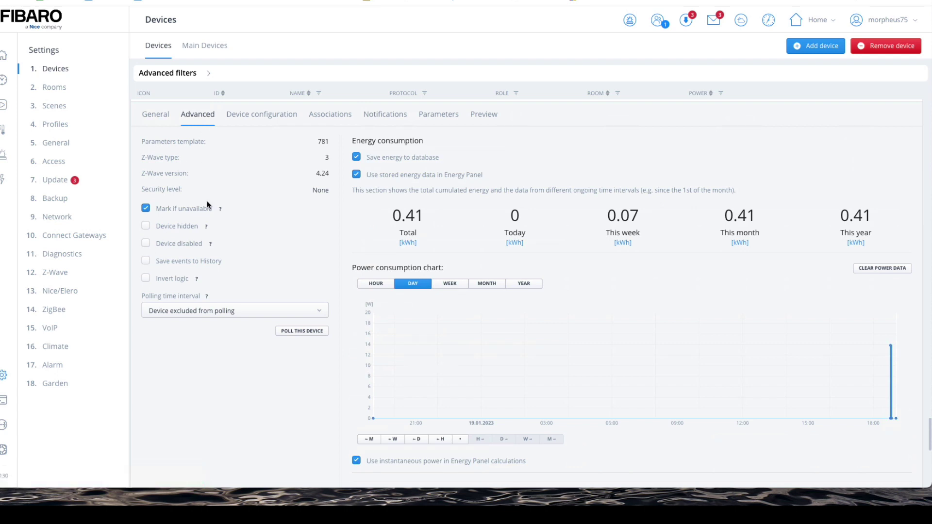
- Filter the device list to hidden devices and find the unnamed 377 device family
{"action": "left_click", "coordinate": [210, 74]}
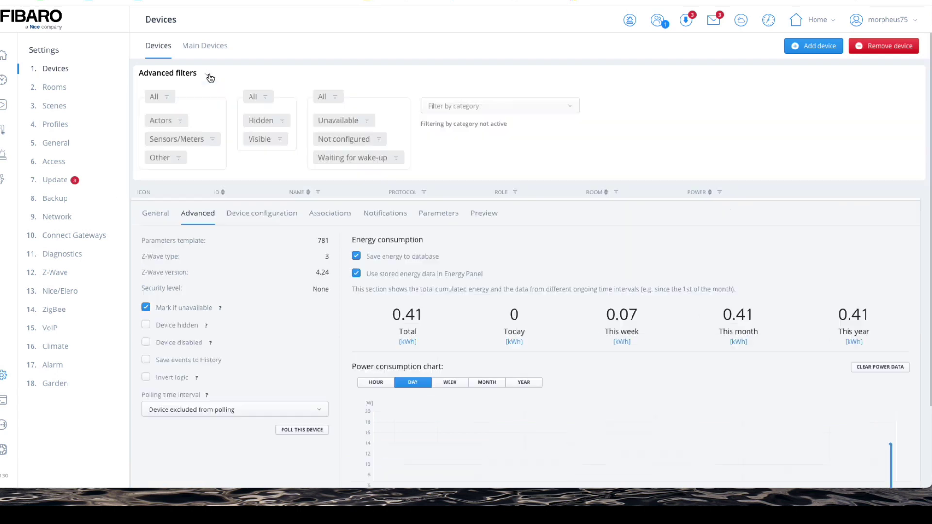
{"action": "left_click", "coordinate": [264, 123]}
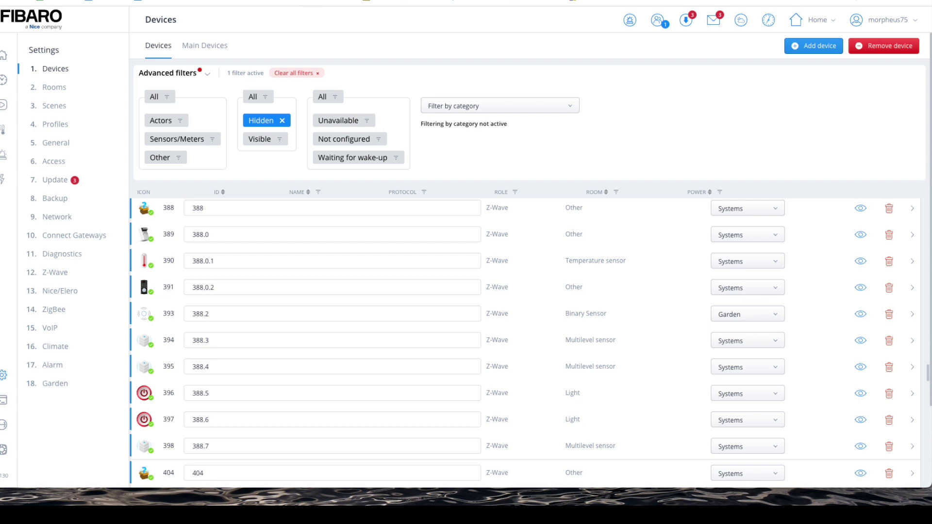
{"action": "scroll", "coordinate": [250, 256], "scroll_direction": "up", "scroll_amount": 3}
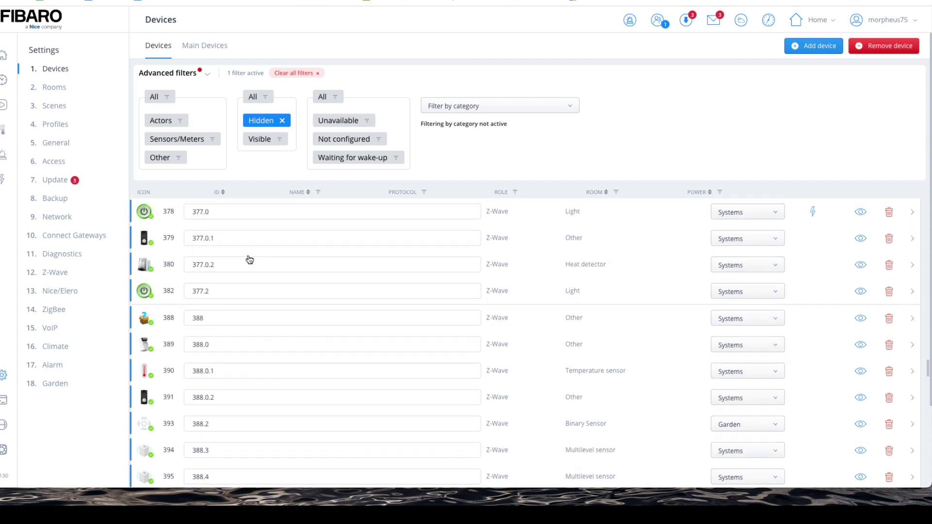
{"action": "scroll", "coordinate": [166, 220], "scroll_direction": "up", "scroll_amount": 1}
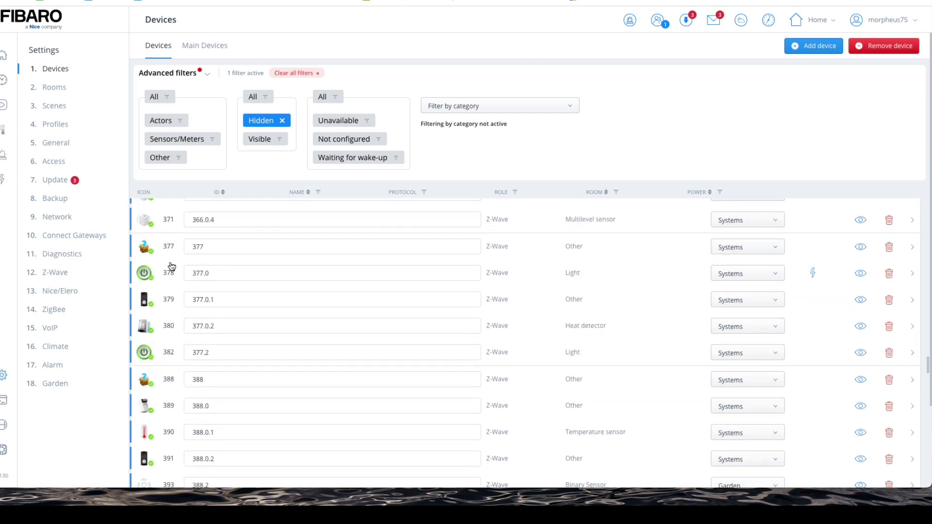
- In the advanced settings of hidden device 377, turn off saving events to History and save the device
{"action": "left_click", "coordinate": [536, 251]}
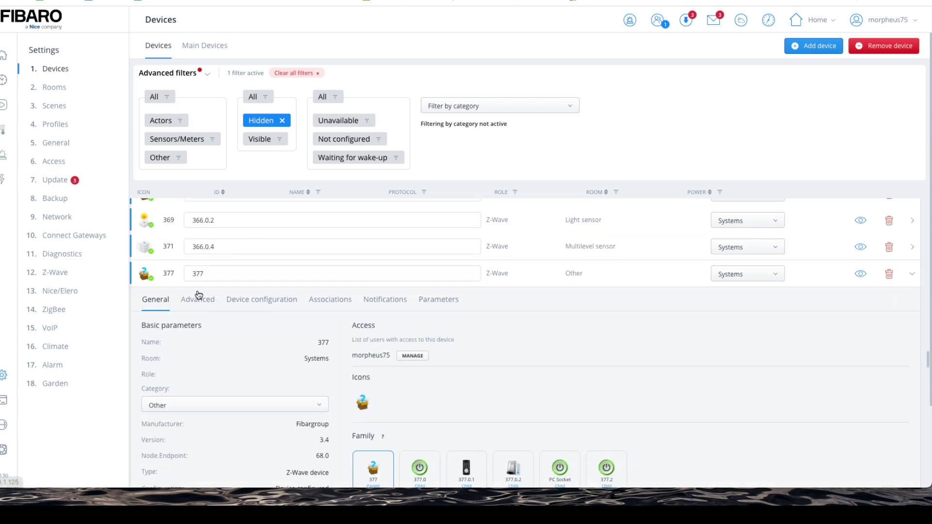
{"action": "left_click", "coordinate": [197, 298]}
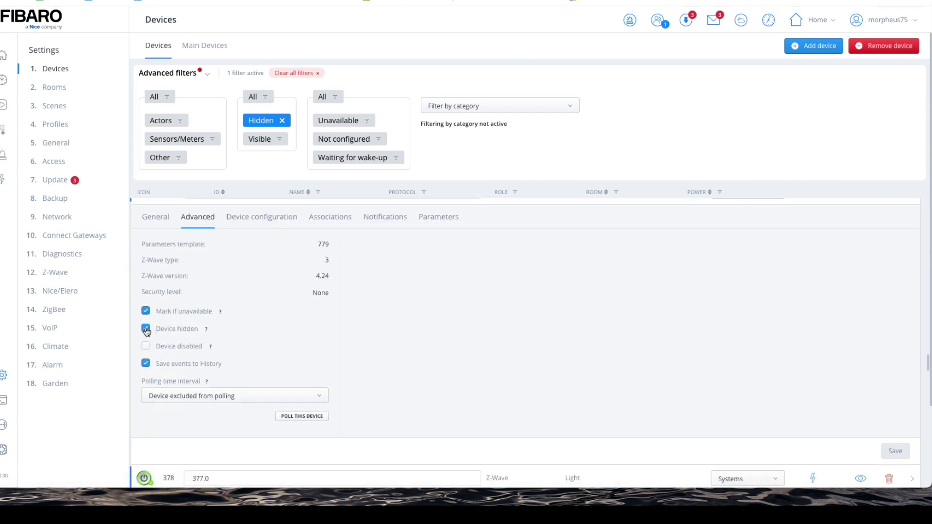
{"action": "left_click", "coordinate": [145, 364]}
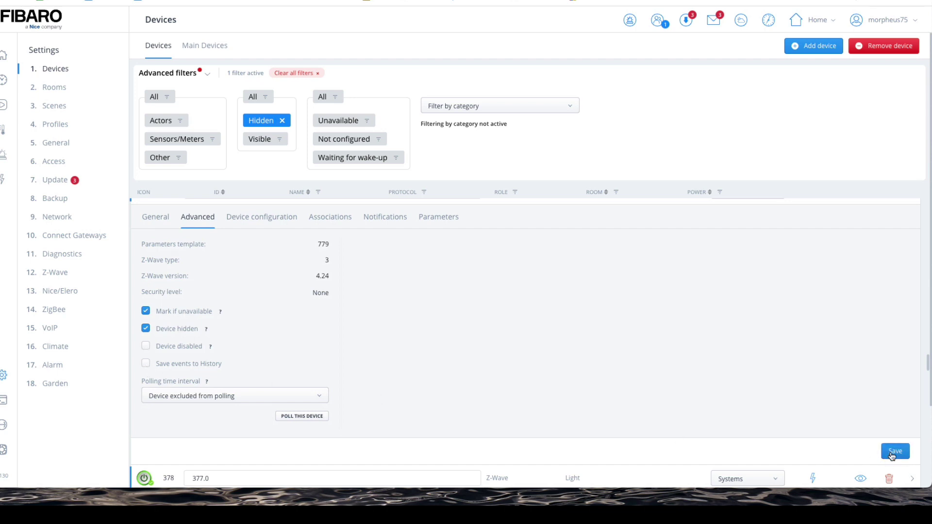
{"action": "left_click", "coordinate": [895, 450]}
- Turn off saving events to History in the advanced settings of child device 377.0 and save it
{"action": "scroll", "coordinate": [371, 350], "scroll_direction": "down", "scroll_amount": 4}
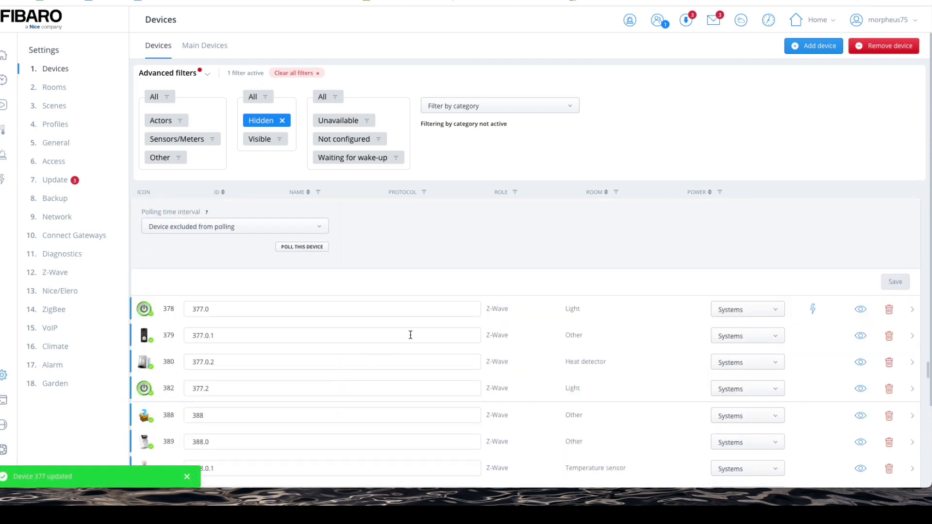
{"action": "left_click", "coordinate": [499, 312]}
{"action": "scroll", "coordinate": [254, 323], "scroll_direction": "up", "scroll_amount": 4}
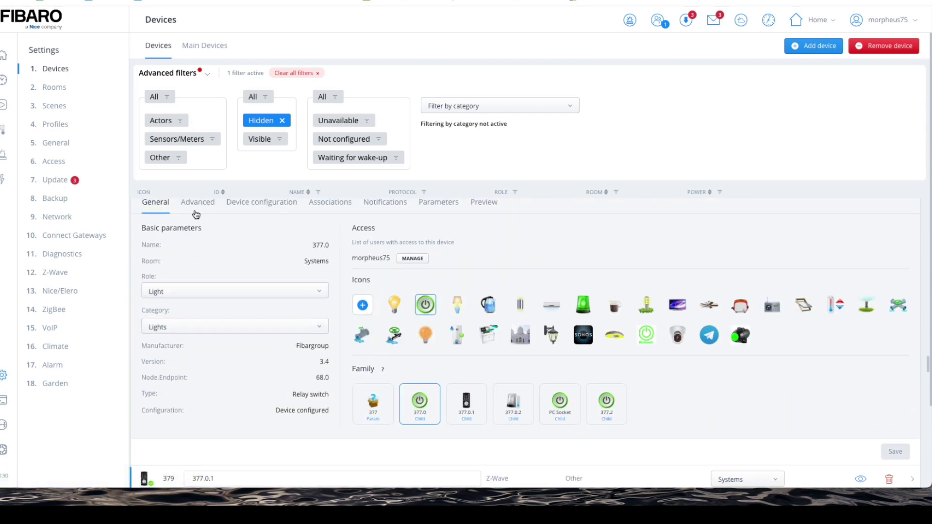
{"action": "left_click", "coordinate": [196, 213]}
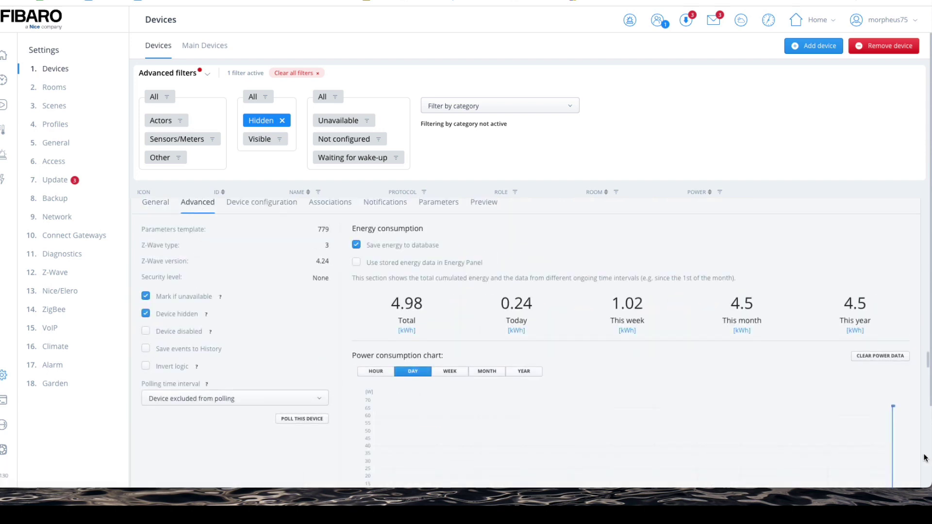
{"action": "scroll", "coordinate": [924, 458], "scroll_direction": "down", "scroll_amount": 5}
{"action": "left_click", "coordinate": [895, 449]}
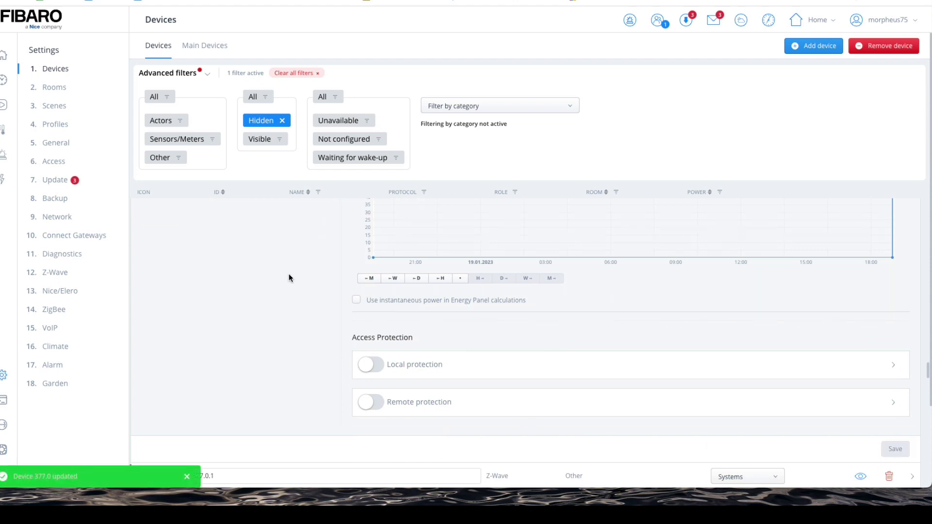
- Reset the hidden/visible filter to All and collapse the advanced filters
{"action": "left_click", "coordinate": [263, 99]}
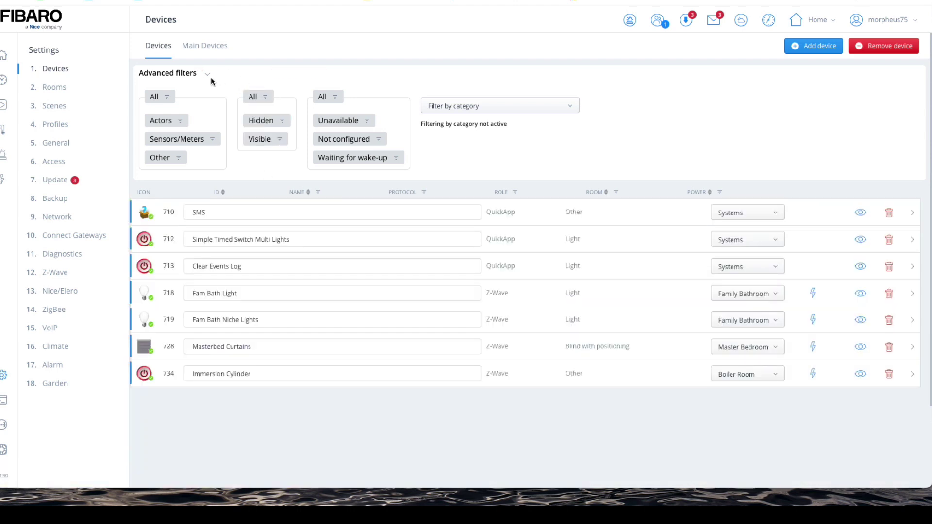
{"action": "left_click", "coordinate": [208, 75]}
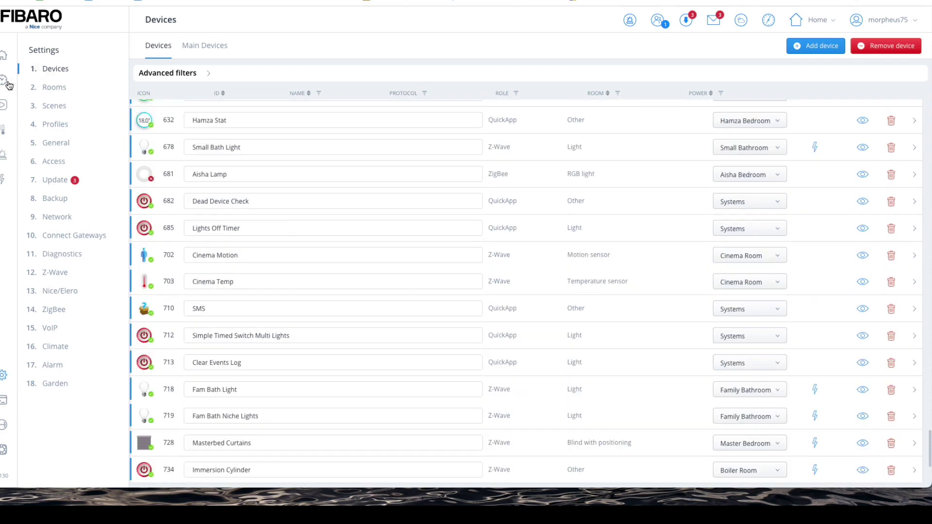
- Look through the event history back to its oldest entries and examine which scenes and devices are logged
{"action": "left_click", "coordinate": [7, 84]}
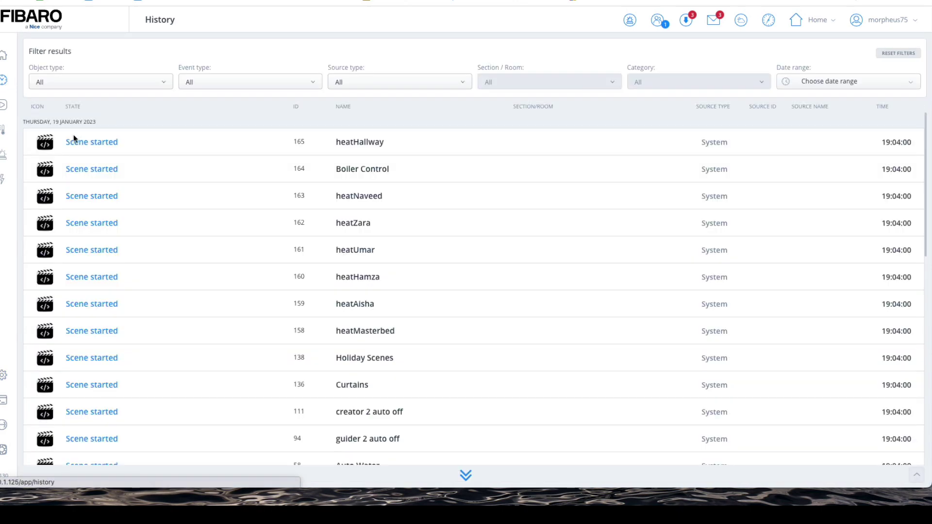
{"action": "scroll", "coordinate": [284, 285], "scroll_direction": "down", "scroll_amount": 20}
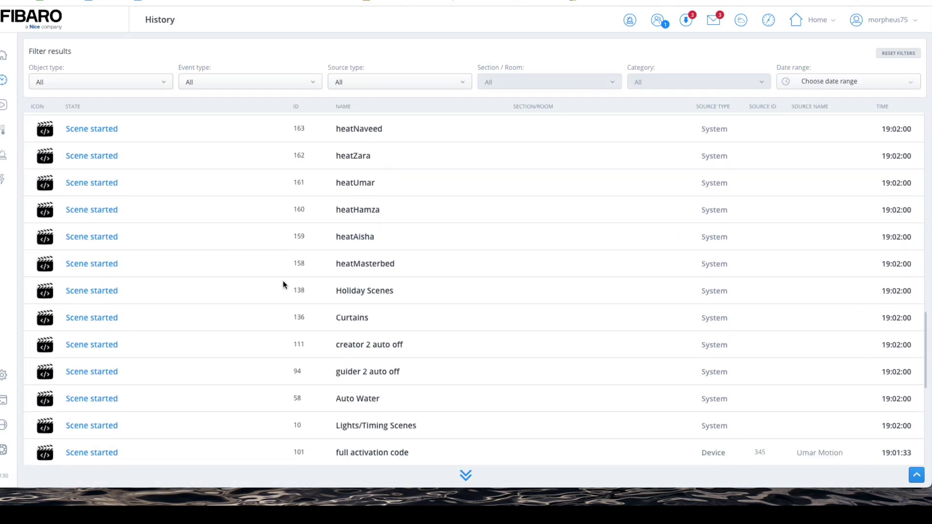
{"action": "scroll", "coordinate": [286, 284], "scroll_direction": "down", "scroll_amount": 20}
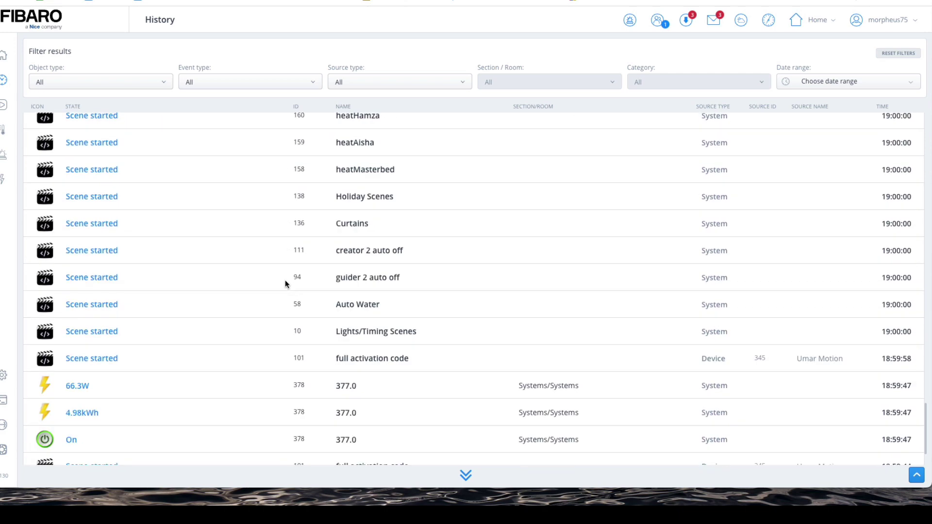
{"action": "scroll", "coordinate": [281, 306], "scroll_direction": "down", "scroll_amount": 15}
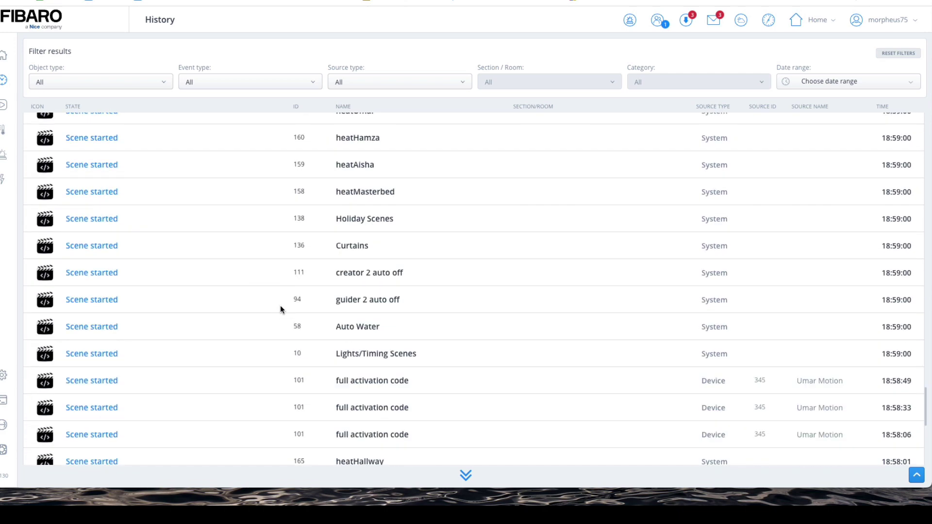
{"action": "scroll", "coordinate": [281, 309], "scroll_direction": "down", "scroll_amount": 15}
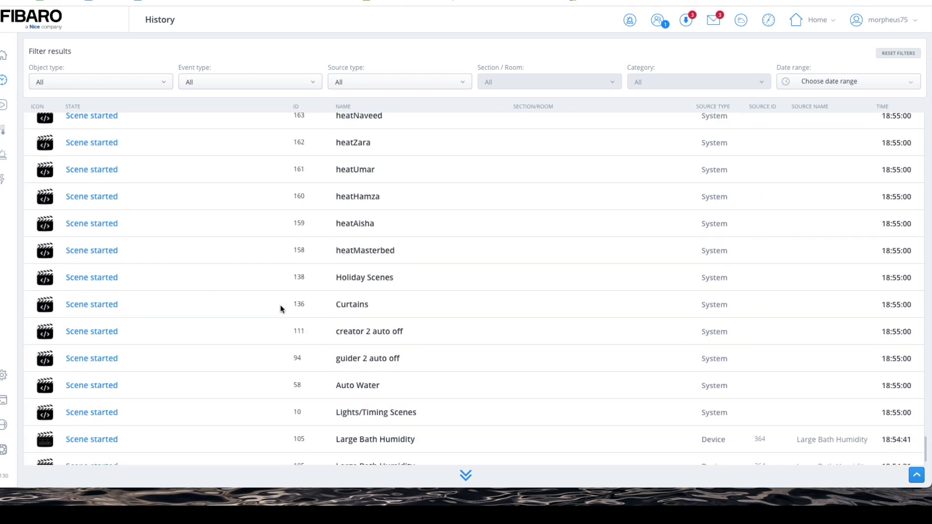
{"action": "scroll", "coordinate": [281, 308], "scroll_direction": "down", "scroll_amount": 15}
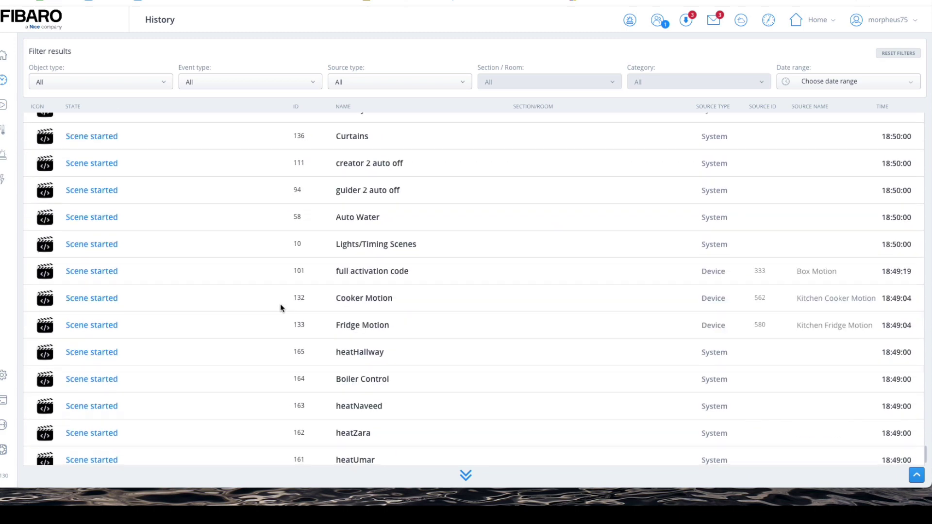
{"action": "scroll", "coordinate": [279, 304], "scroll_direction": "down", "scroll_amount": 15}
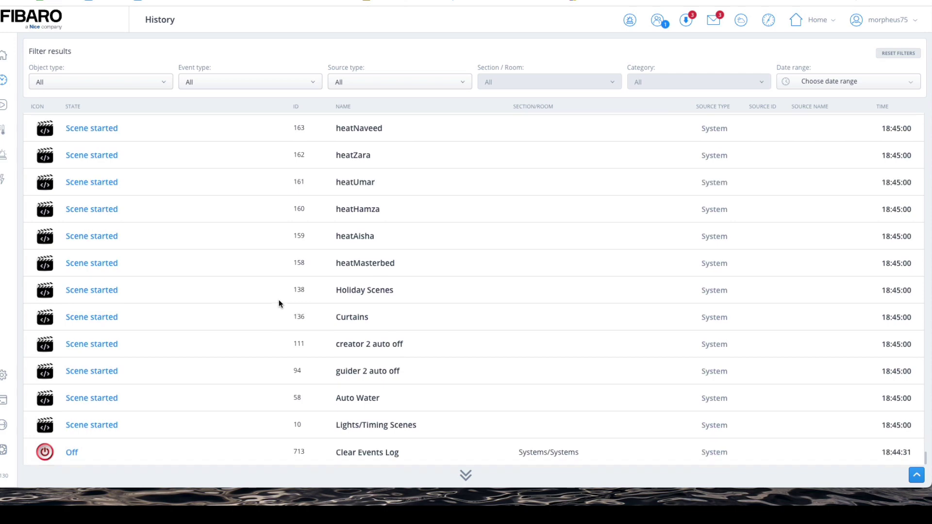
{"action": "scroll", "coordinate": [279, 303], "scroll_direction": "up", "scroll_amount": 10}
{"action": "scroll", "coordinate": [279, 304], "scroll_direction": "up", "scroll_amount": 10}
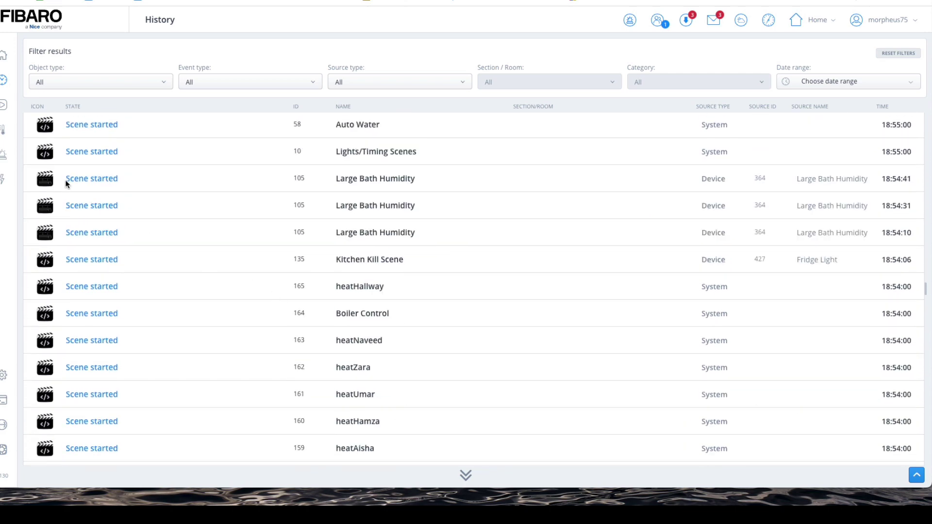
- Open the Clear Events Log QuickApp's settings from the dashboard and review its variables
{"action": "left_click", "coordinate": [4, 55]}
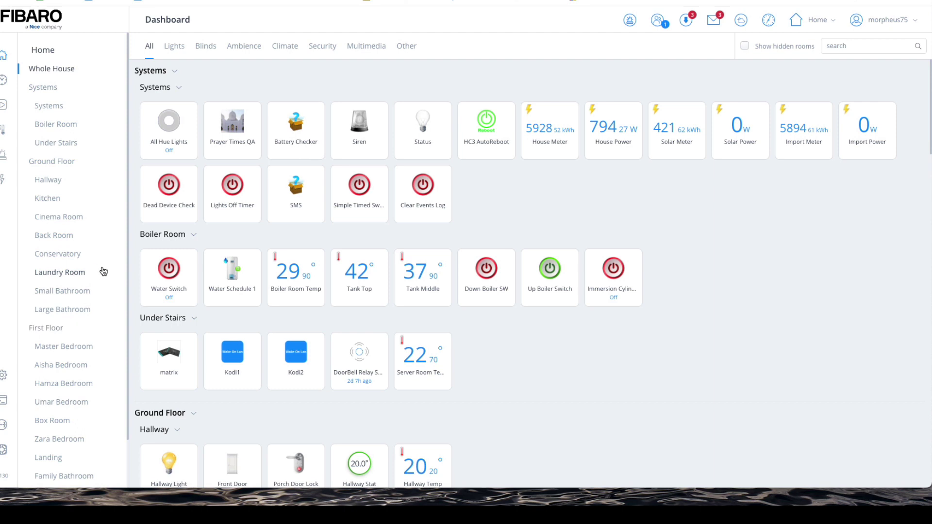
{"action": "mouse_move", "coordinate": [403, 178]}
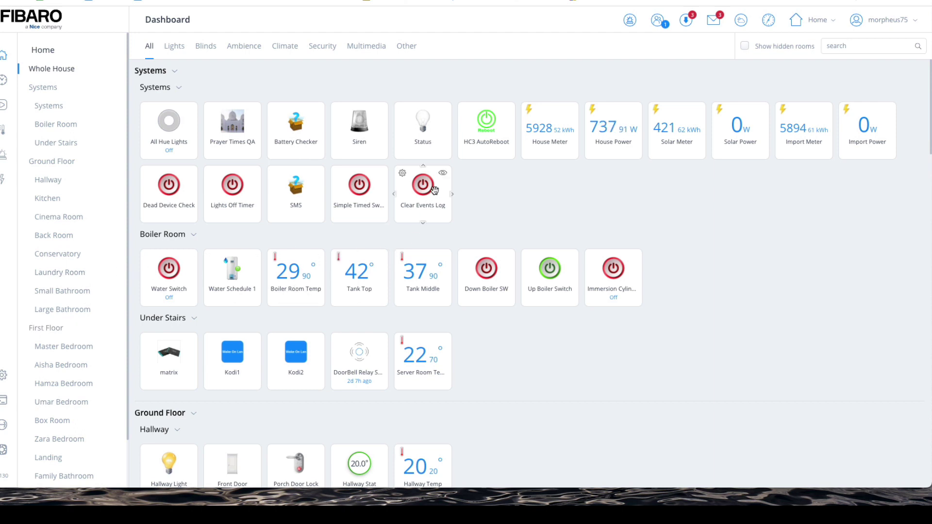
{"action": "left_click", "coordinate": [403, 174]}
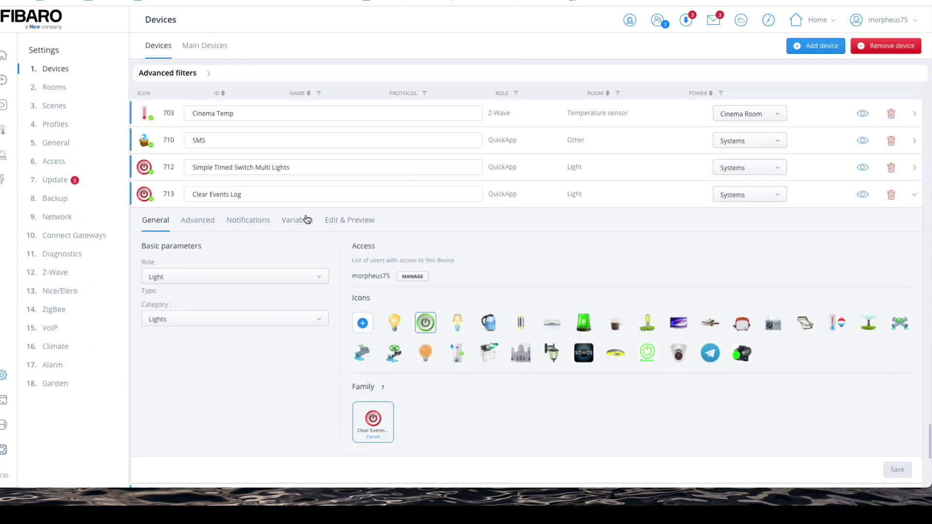
{"action": "left_click", "coordinate": [301, 221]}
{"action": "scroll", "coordinate": [304, 219], "scroll_direction": "down", "scroll_amount": 2}
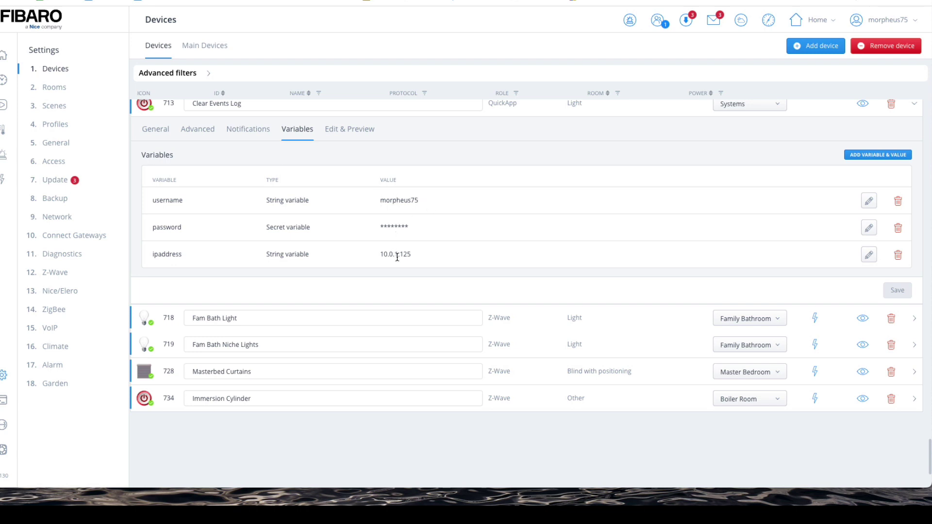
- Run the Clear Events Log action from the QuickApp's preview, and check the event history, reopening it once
{"action": "left_click", "coordinate": [343, 137]}
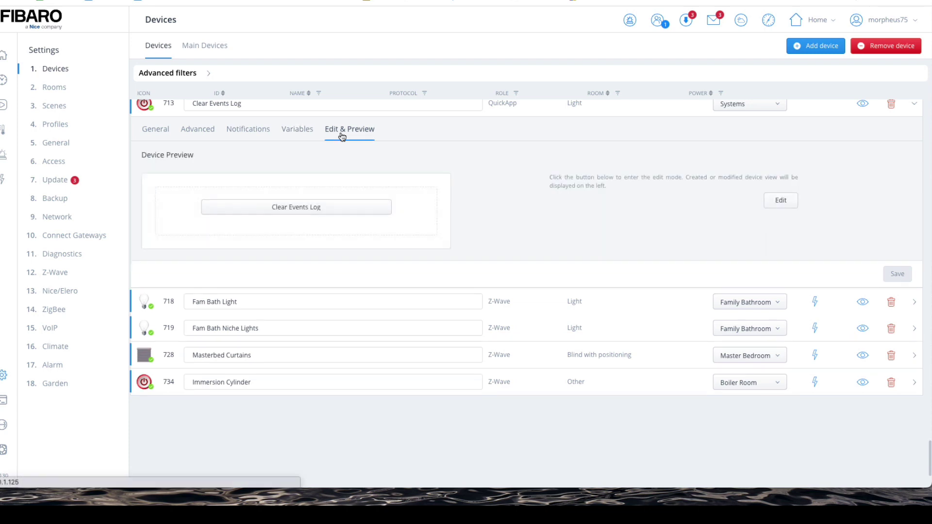
{"action": "left_click", "coordinate": [287, 213]}
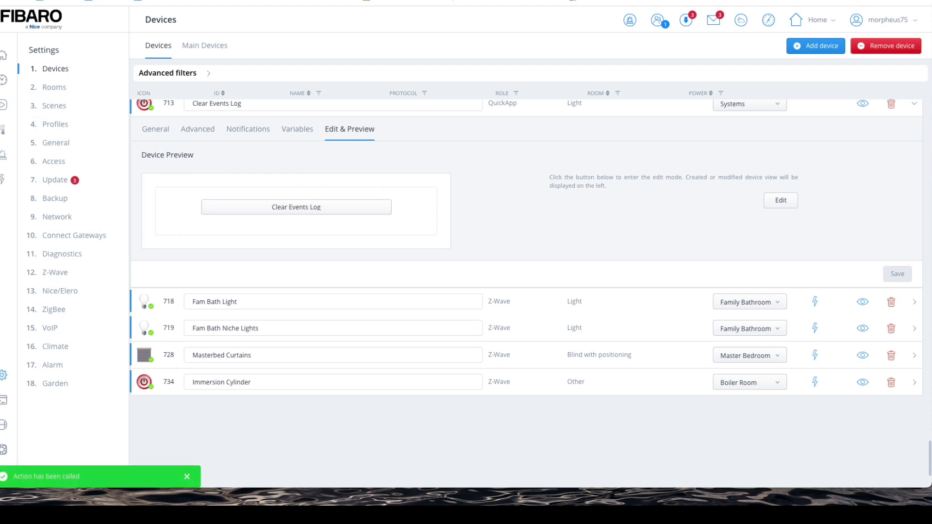
{"action": "left_click", "coordinate": [3, 80]}
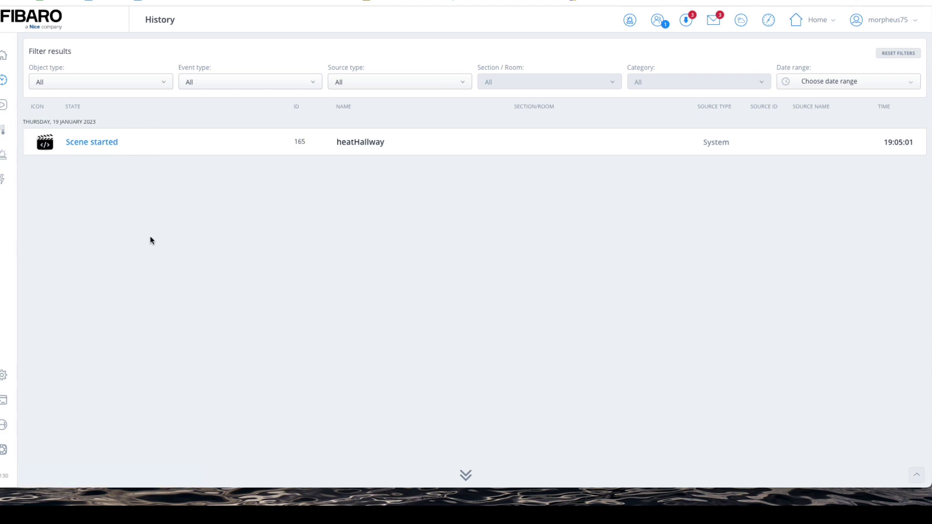
{"action": "left_click", "coordinate": [3, 54]}
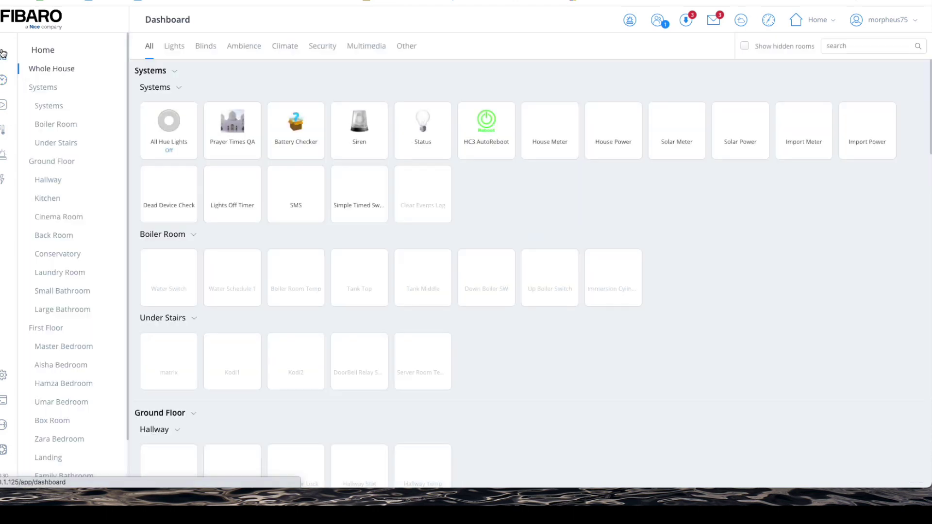
{"action": "left_click", "coordinate": [5, 78]}
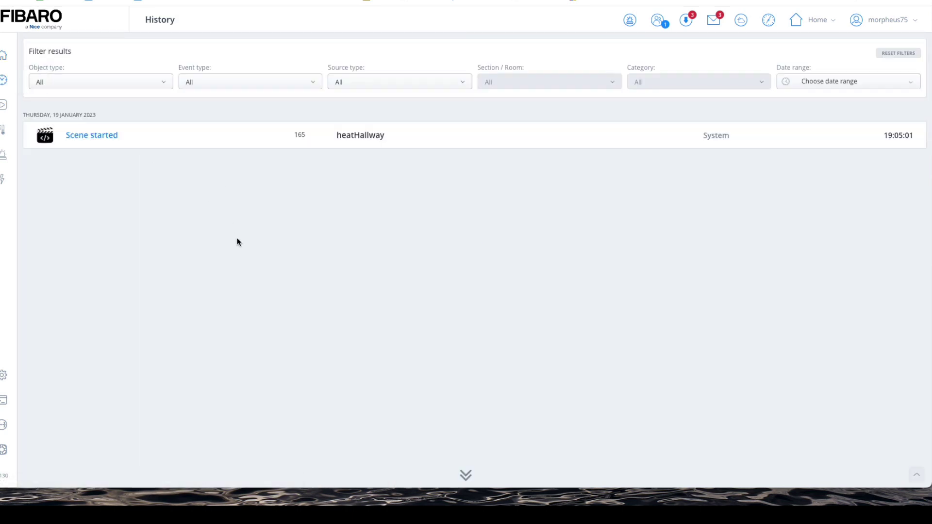
- Include hidden scenes in the scene settings list and manually run the Lights/Timing Scenes scene
{"action": "left_click", "coordinate": [3, 104]}
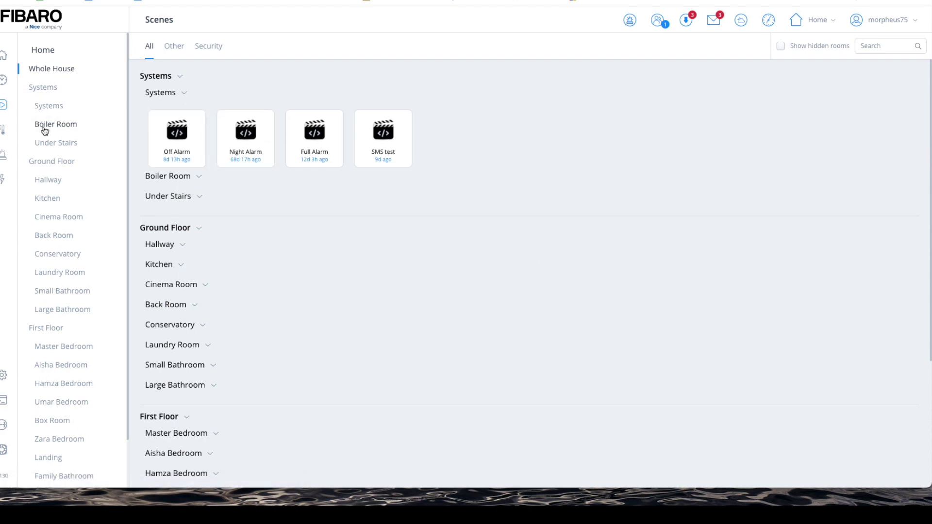
{"action": "left_click", "coordinate": [3, 375]}
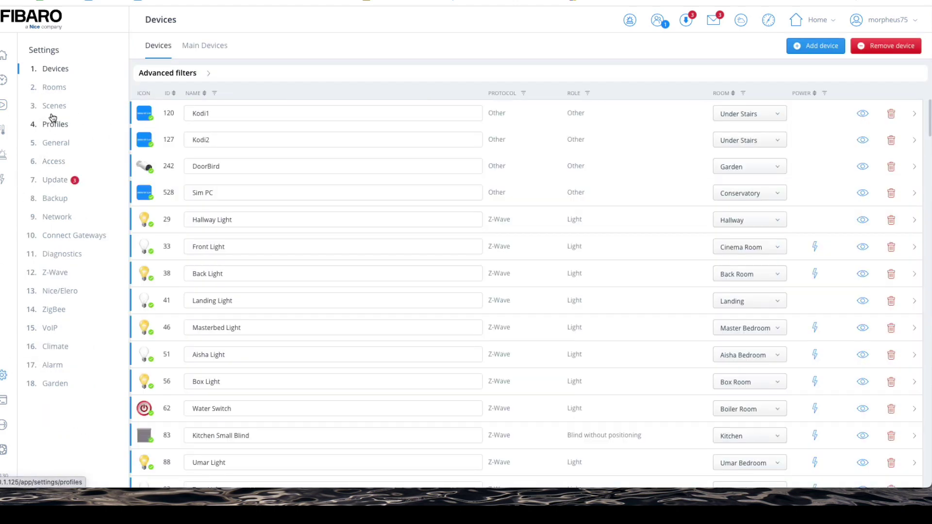
{"action": "left_click", "coordinate": [53, 106]}
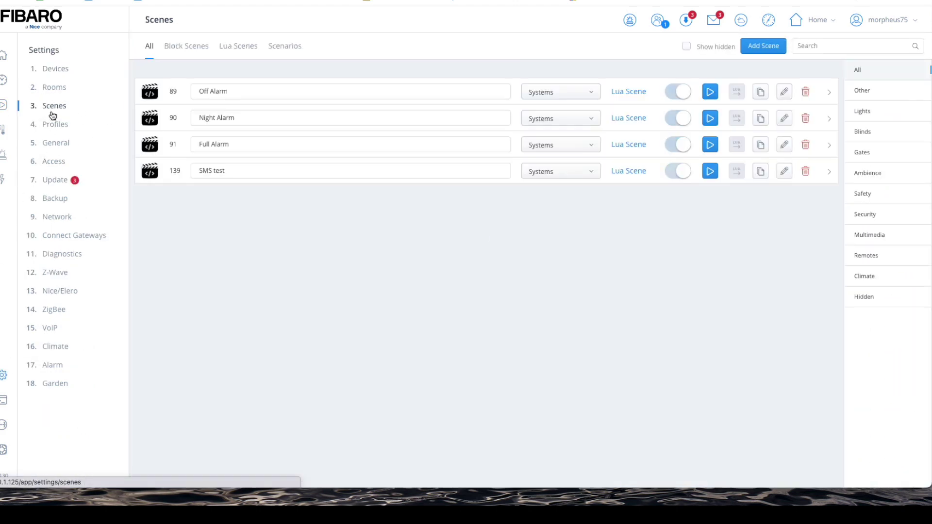
{"action": "left_click", "coordinate": [687, 46]}
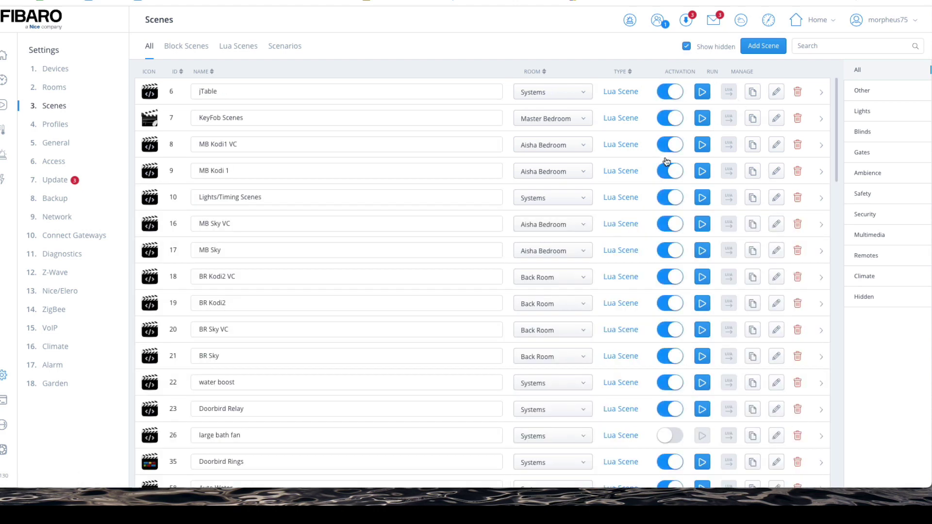
{"action": "left_click", "coordinate": [701, 201]}
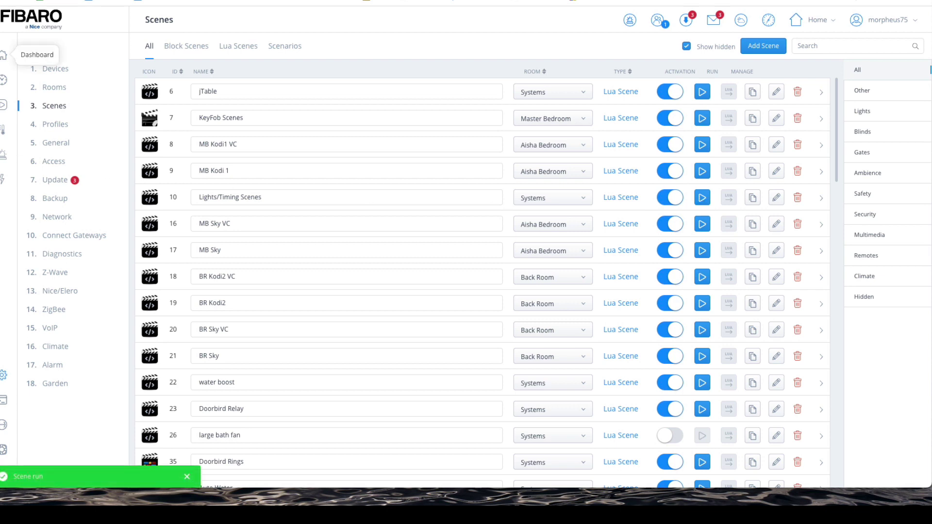
- Check the event history for the manual scene run, then reopen it from the dashboard and examine the newly logged scenes
{"action": "left_click", "coordinate": [3, 55]}
{"action": "left_click", "coordinate": [4, 81]}
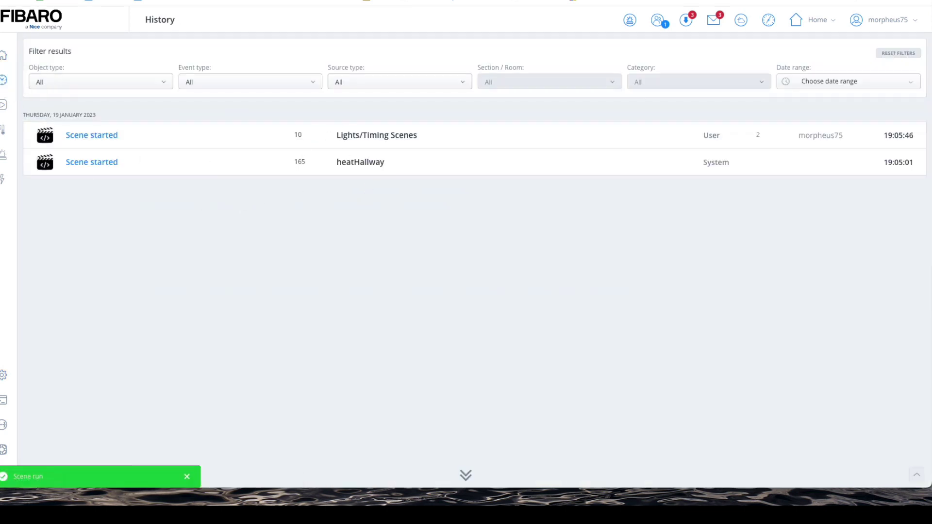
{"action": "left_click", "coordinate": [4, 55]}
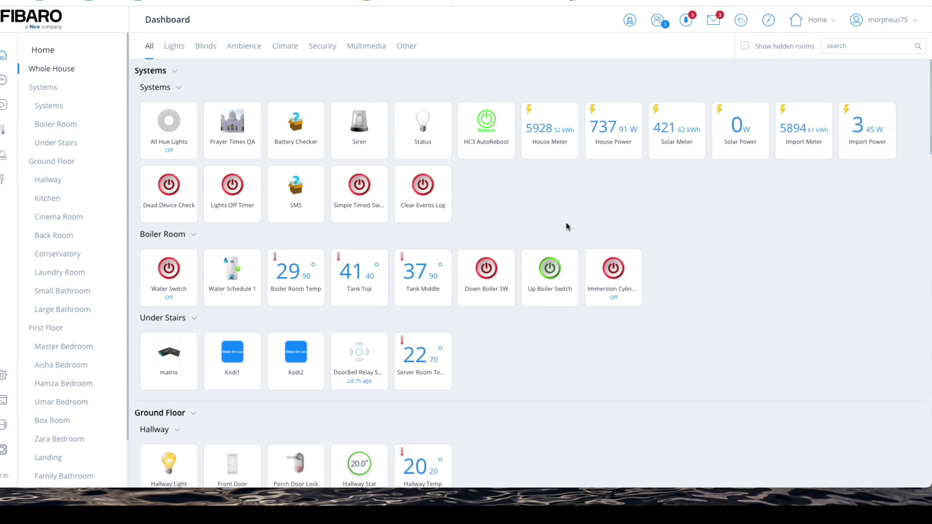
{"action": "left_click", "coordinate": [4, 80]}
{"action": "scroll", "coordinate": [219, 197], "scroll_direction": "down", "scroll_amount": 1}
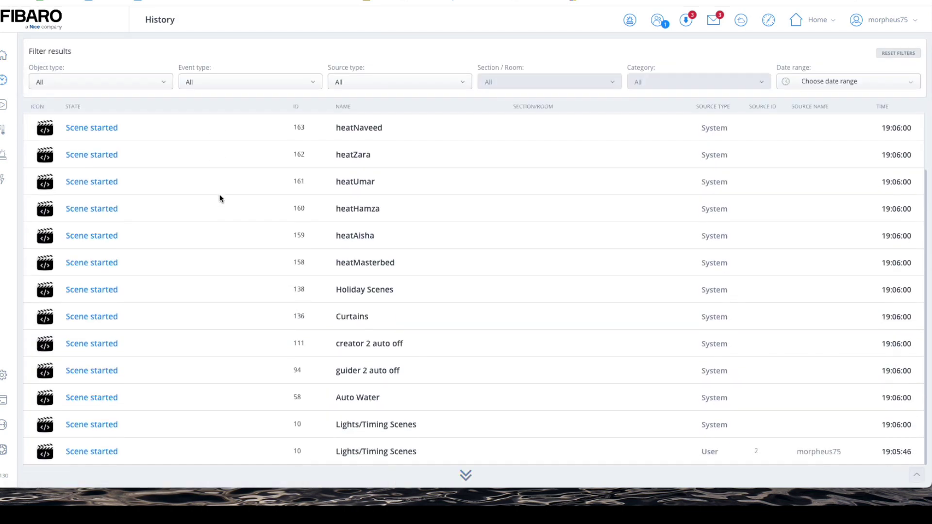
{"action": "scroll", "coordinate": [374, 338], "scroll_direction": "up", "scroll_amount": 1}
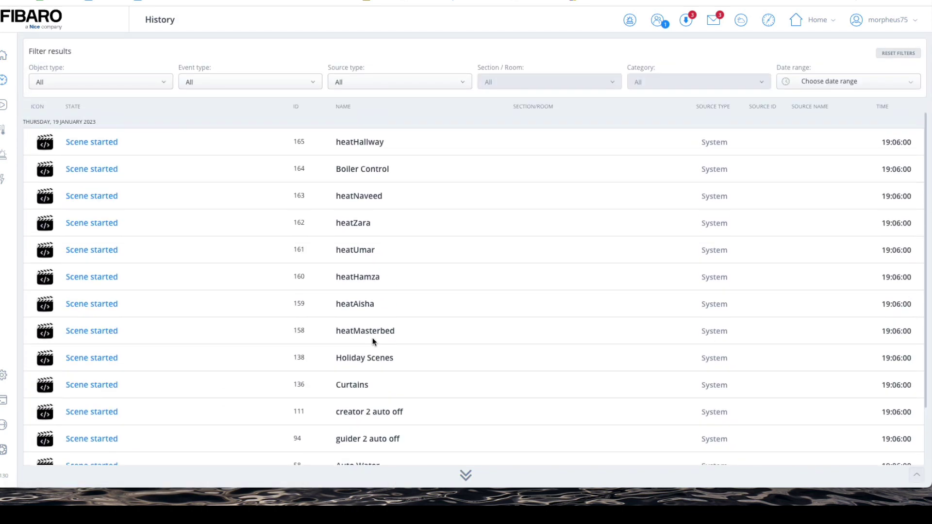
{"action": "scroll", "coordinate": [373, 341], "scroll_direction": "down", "scroll_amount": 1}
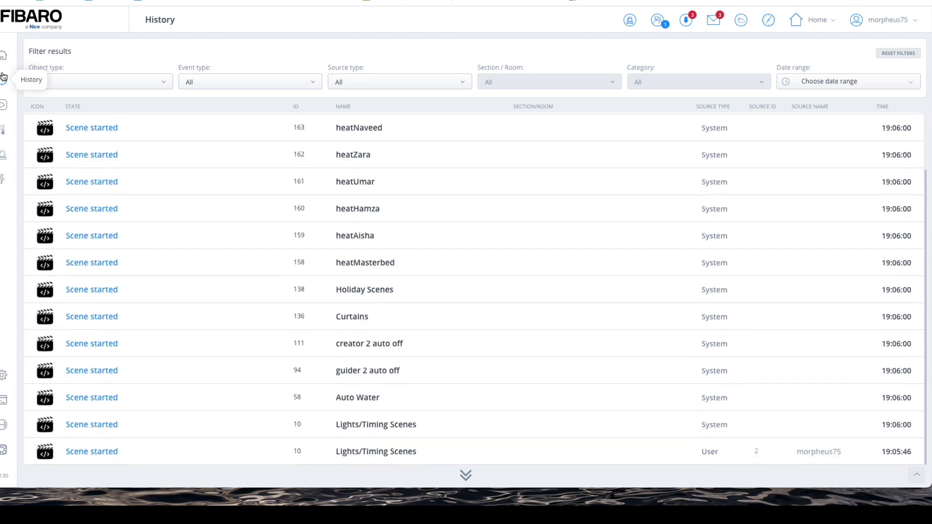
- Run the Clear Events Log QuickApp directly from the dashboard, check the event history and return to the dashboard
{"action": "left_click", "coordinate": [4, 55]}
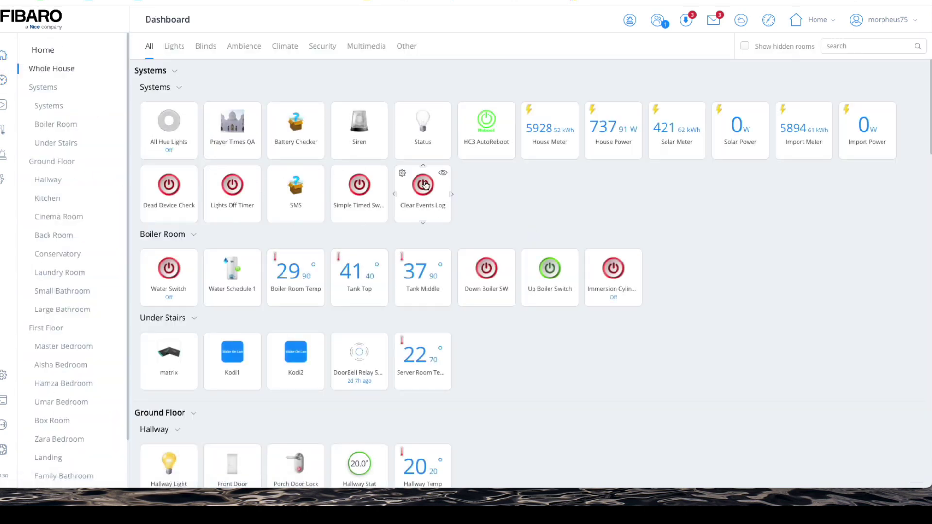
{"action": "left_click", "coordinate": [424, 185]}
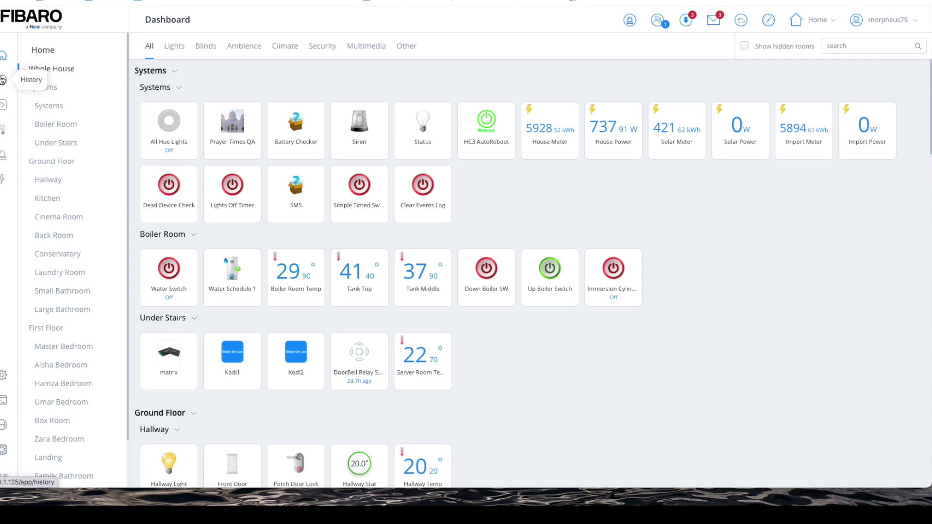
{"action": "left_click", "coordinate": [4, 83]}
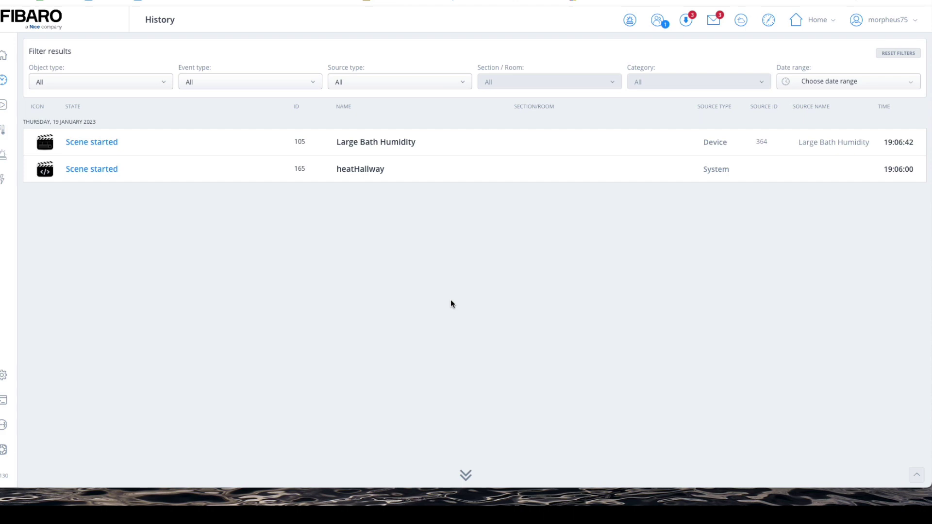
{"action": "left_click", "coordinate": [2, 57]}
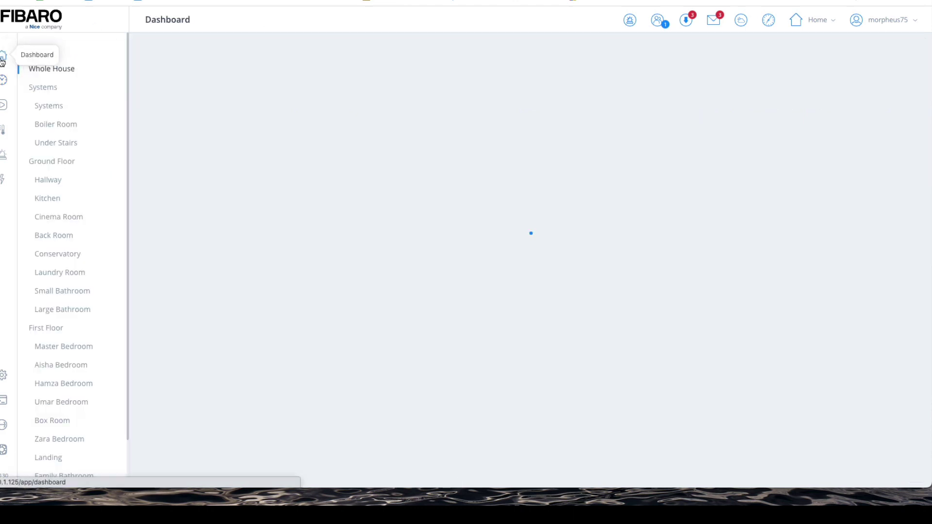